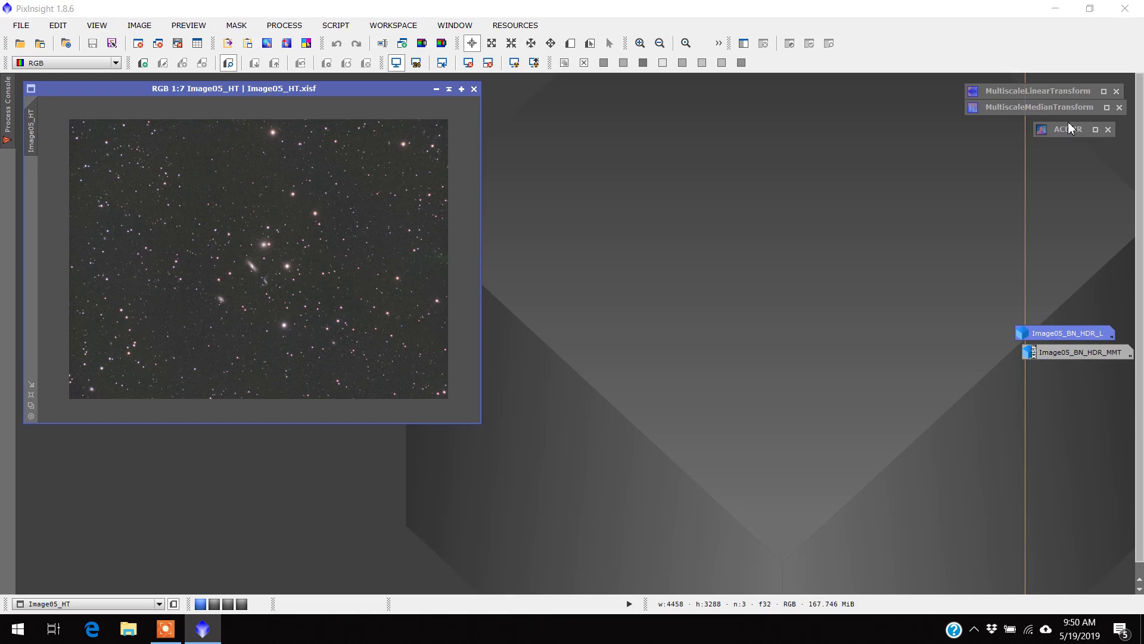
Nudge the ACDNR process icon so it lines up under the MultiscaleMedianTransform icon
left_click_drag(1065, 132, 1072, 133)
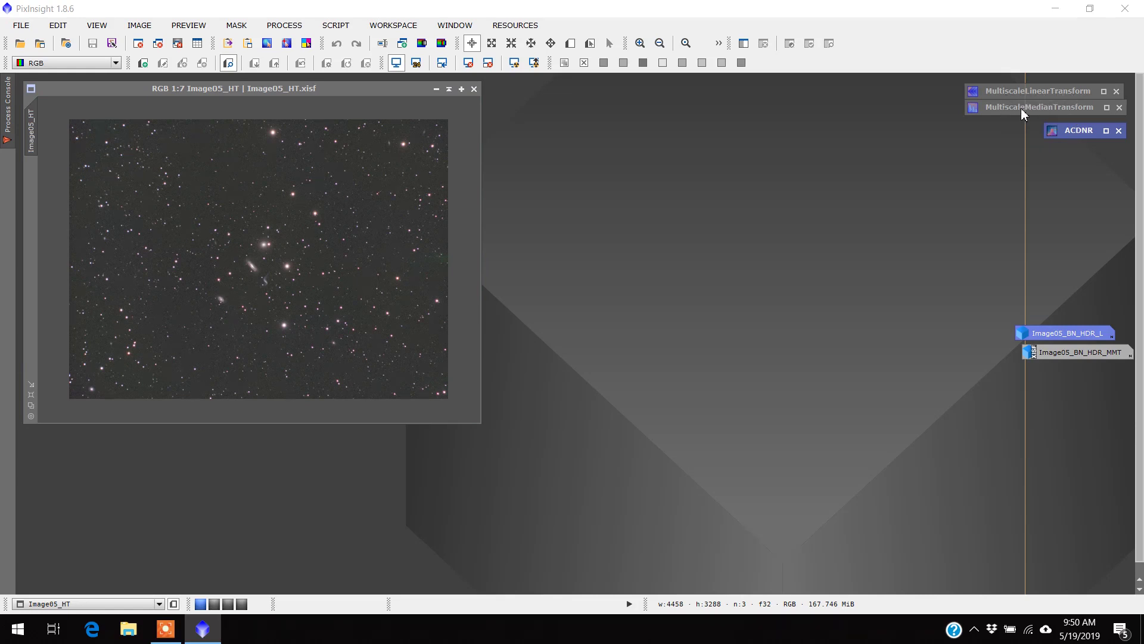
Open the MultiscaleMedianTransform dialog from its process icon on the workspace
left_click(1061, 108)
double_click(1063, 109)
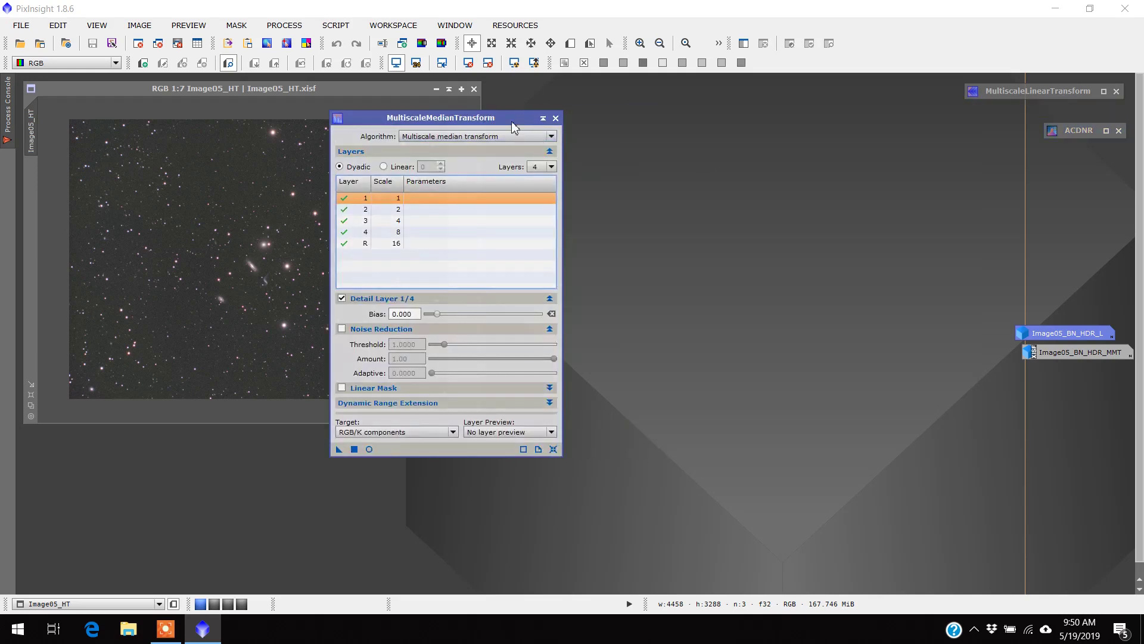
left_click_drag(511, 121, 486, 118)
Open and close the MultiscaleLinearTransform dialog, then move the MultiscaleMedianTransform dialog to the upper right
double_click(987, 91)
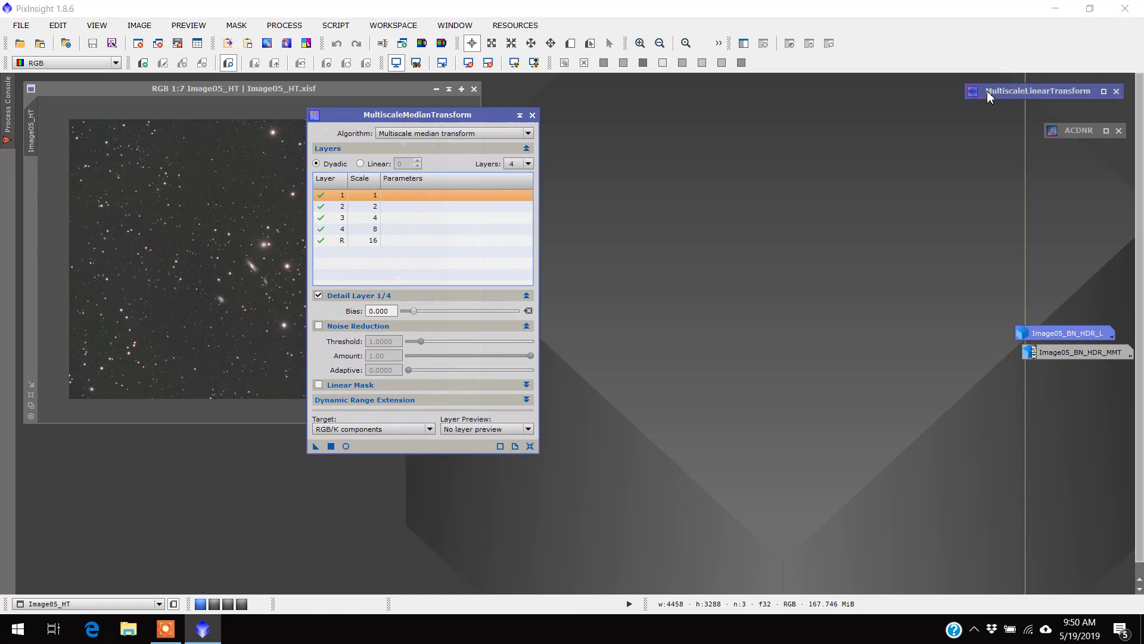
left_click_drag(852, 126, 784, 119)
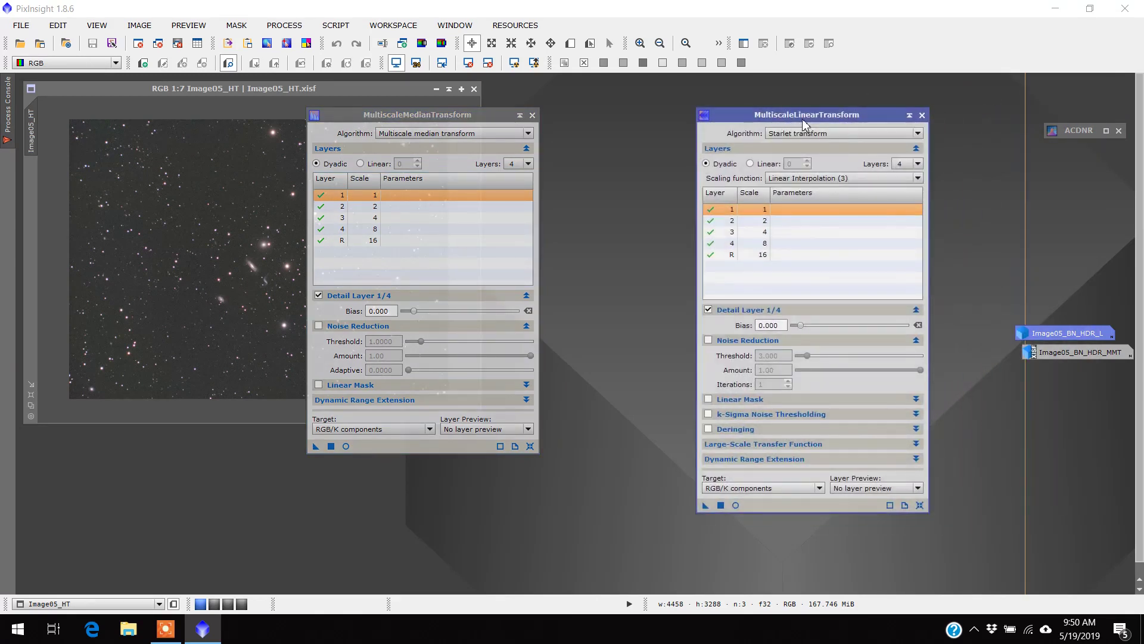
left_click(922, 115)
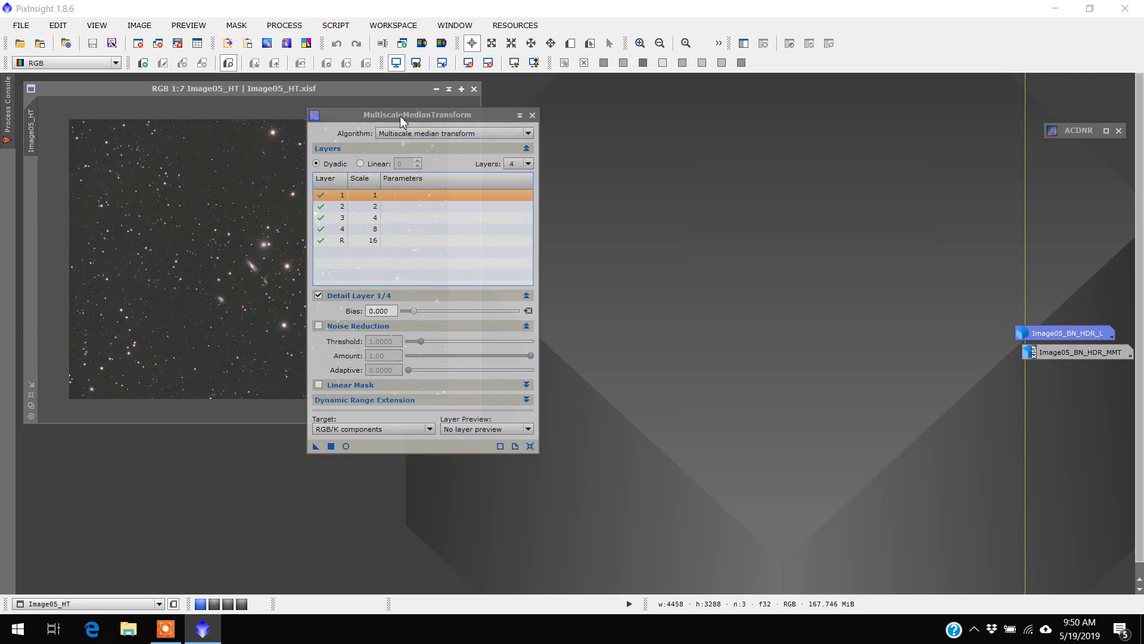
left_click_drag(401, 119, 671, 131)
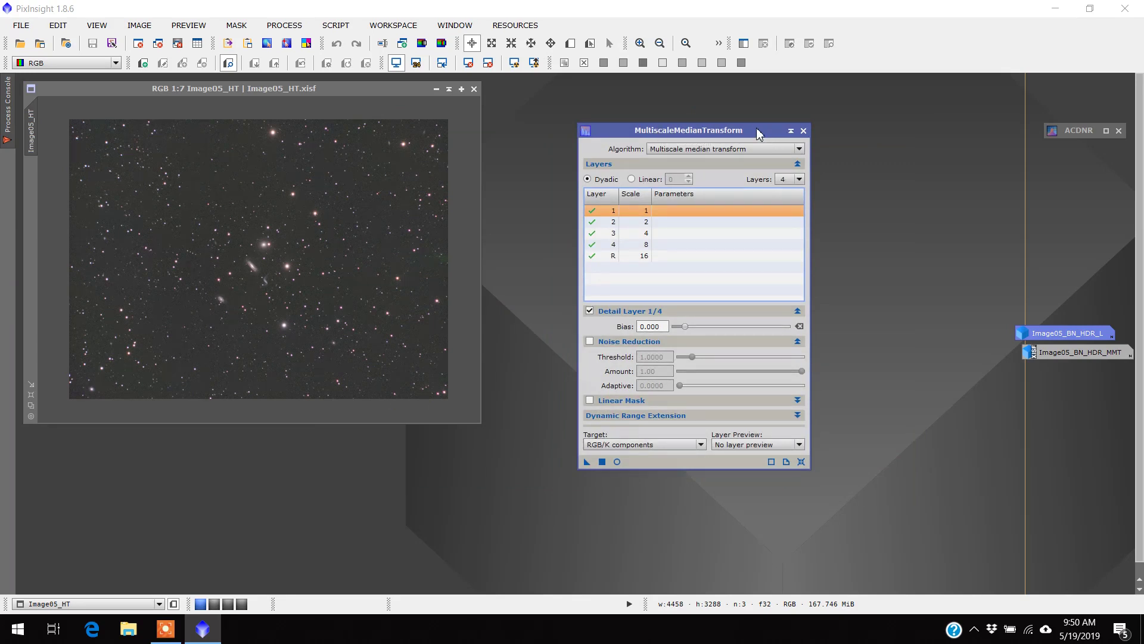
left_click_drag(759, 133, 940, 106)
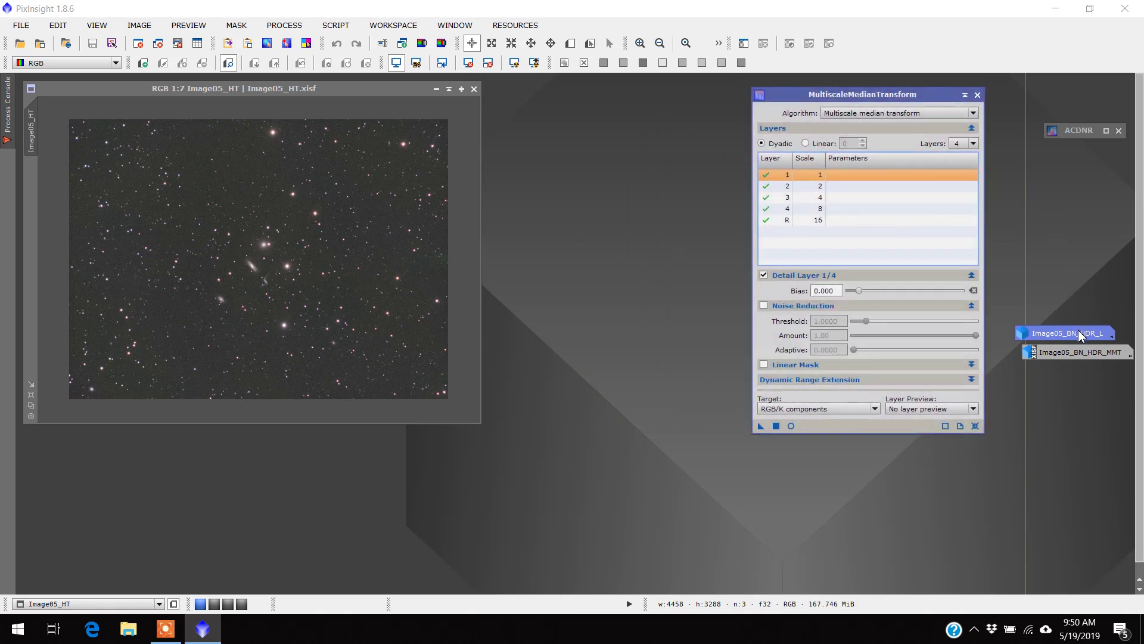
Extract Image05_HT's luminance as Image05_HT_L, position it, and close the extra clone
left_click_drag(1082, 336, 1088, 336)
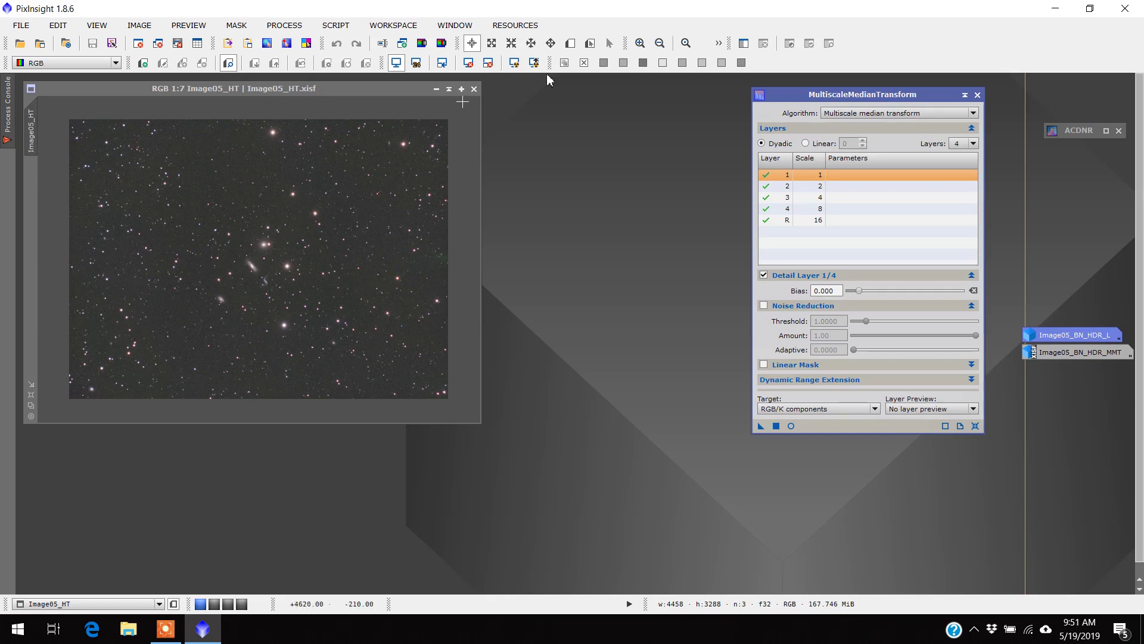
left_click_drag(908, 99, 965, 98)
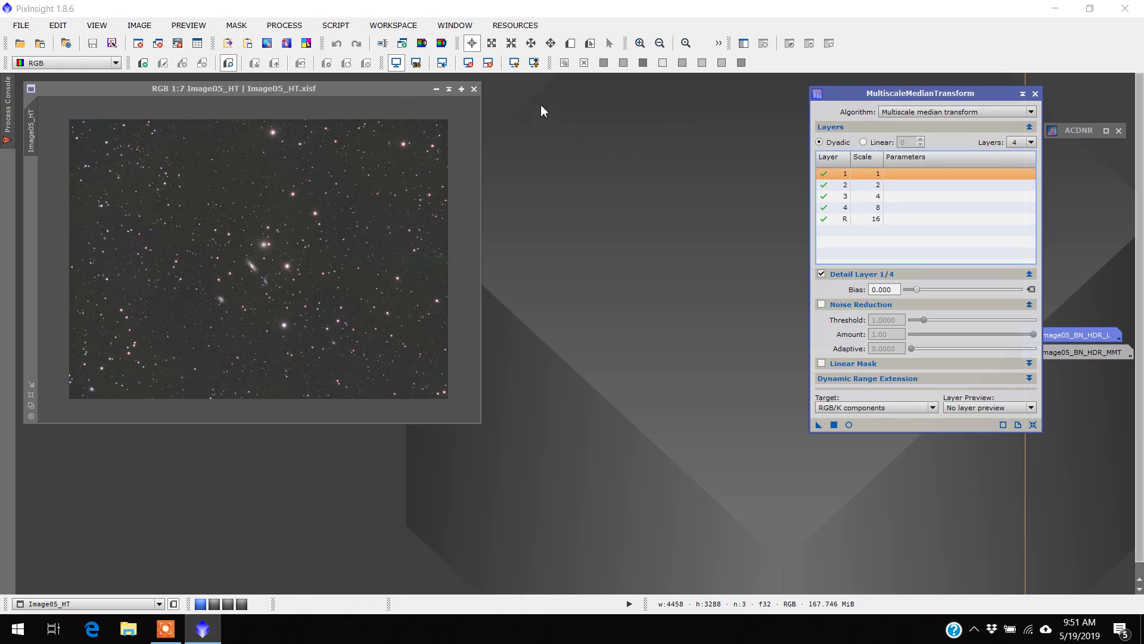
left_click(422, 45)
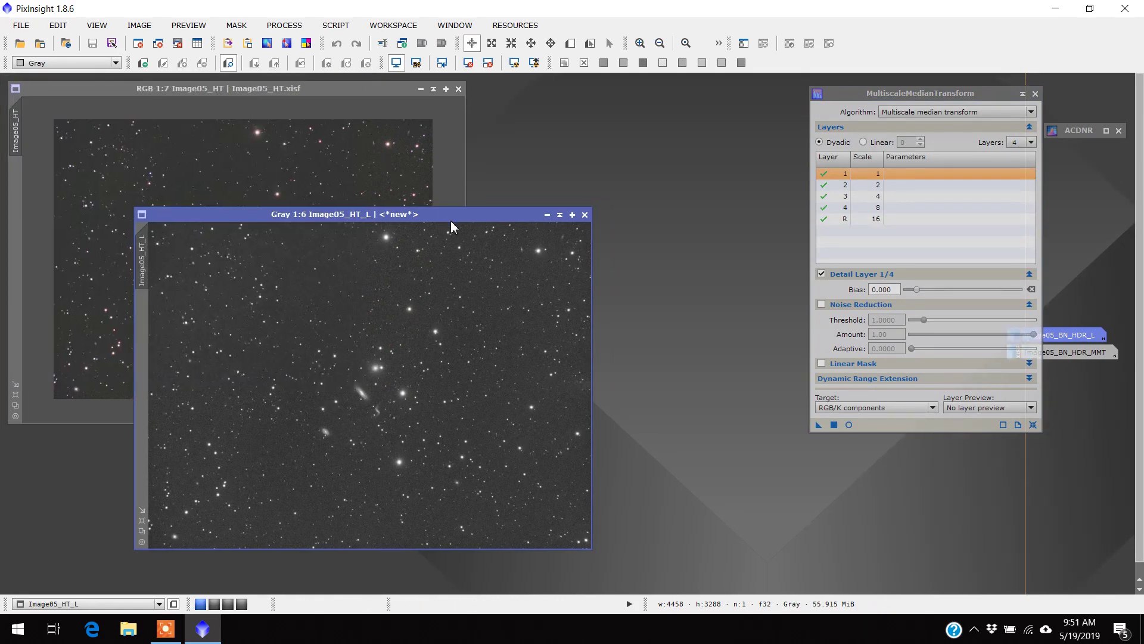
left_click_drag(452, 216, 804, 110)
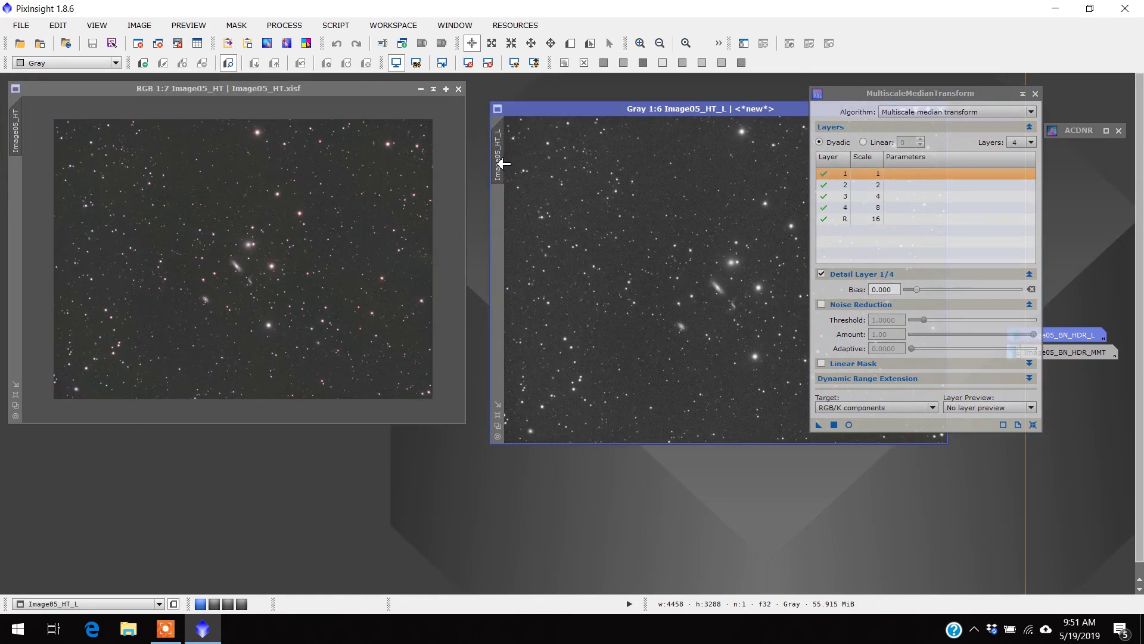
left_click_drag(501, 161, 14, 180)
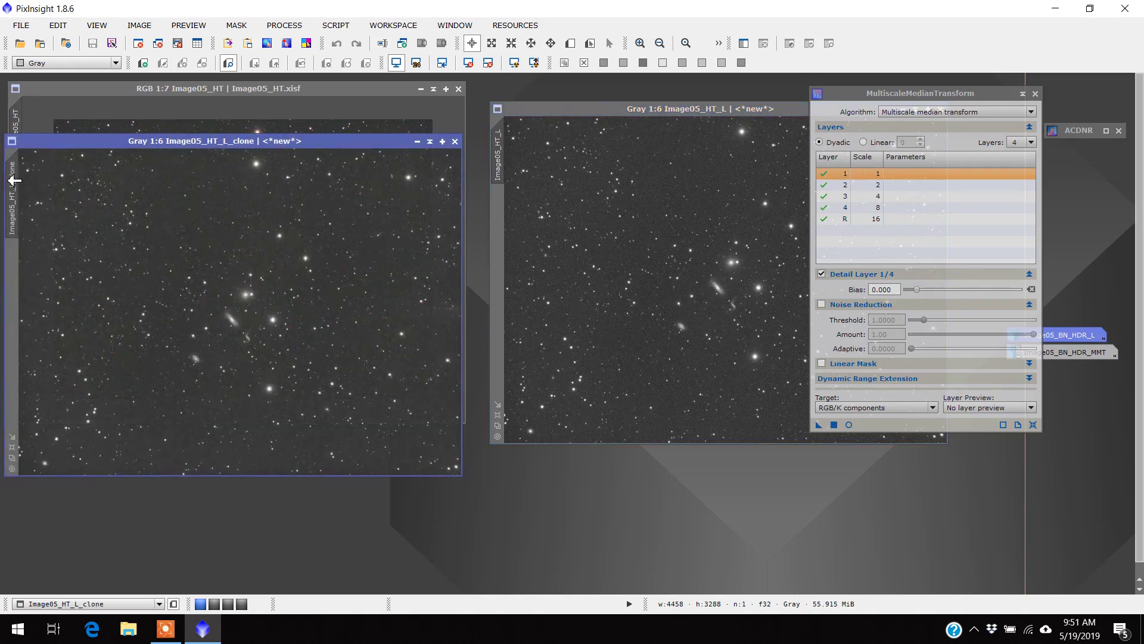
left_click(454, 142)
Apply Image05_HT_L as the mask on Image05_HT and park it as a minimized icon
left_click_drag(497, 153, 19, 176)
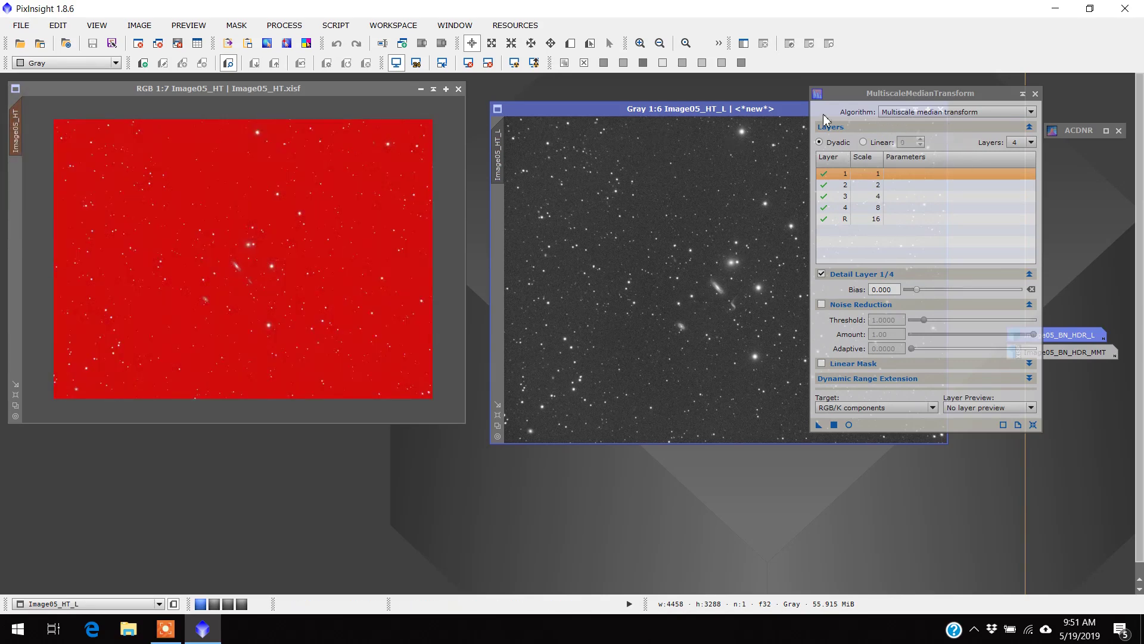
left_click_drag(789, 113, 633, 138)
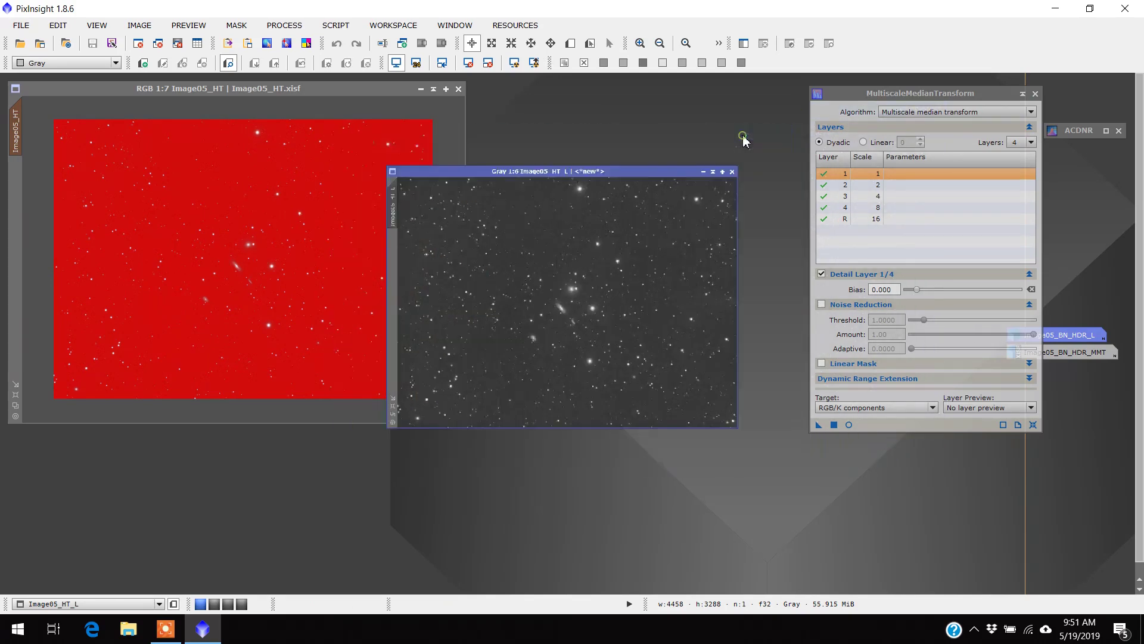
left_click(746, 134)
left_click_drag(644, 308, 1100, 182)
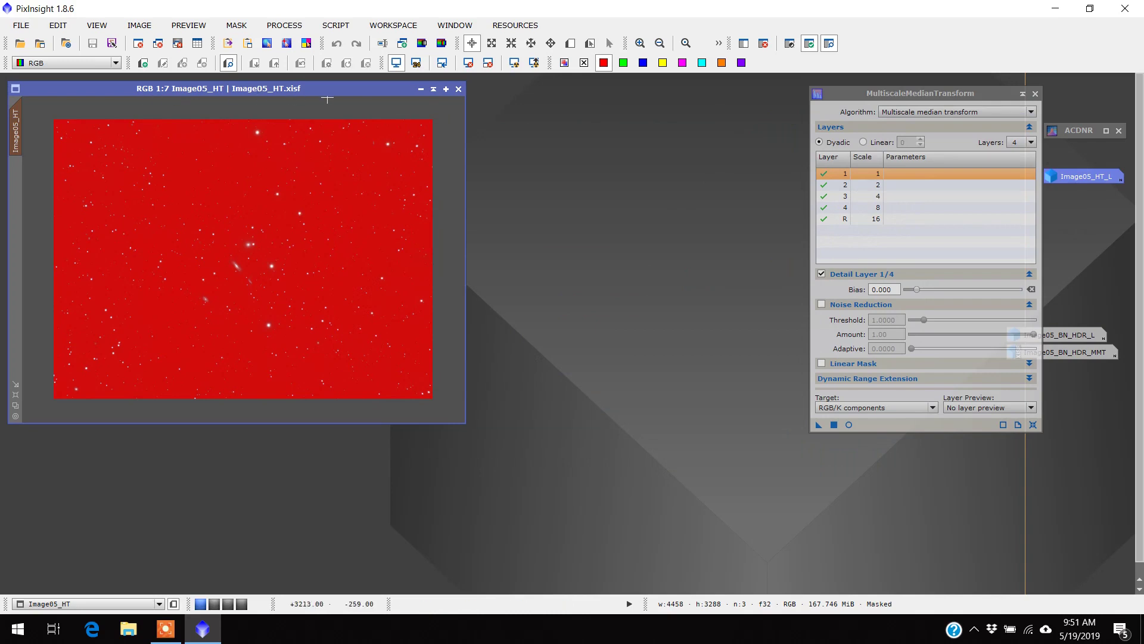
Invert the Image05_HT_L mask on Image05_HT and turn off its red mask overlay
left_click_drag(335, 91, 380, 98)
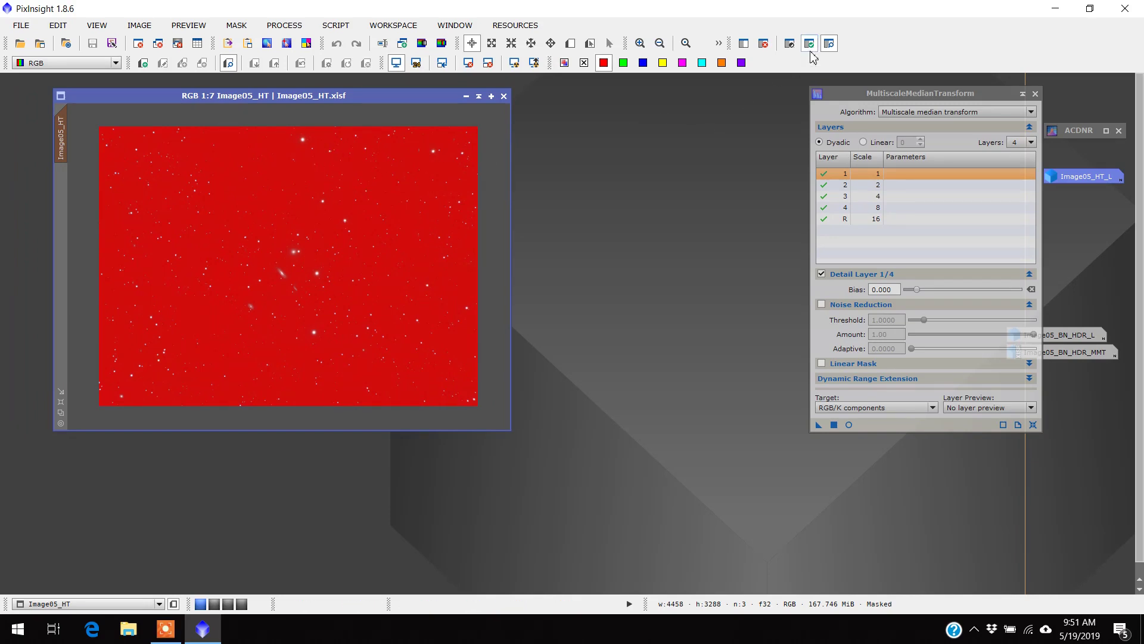
left_click(791, 44)
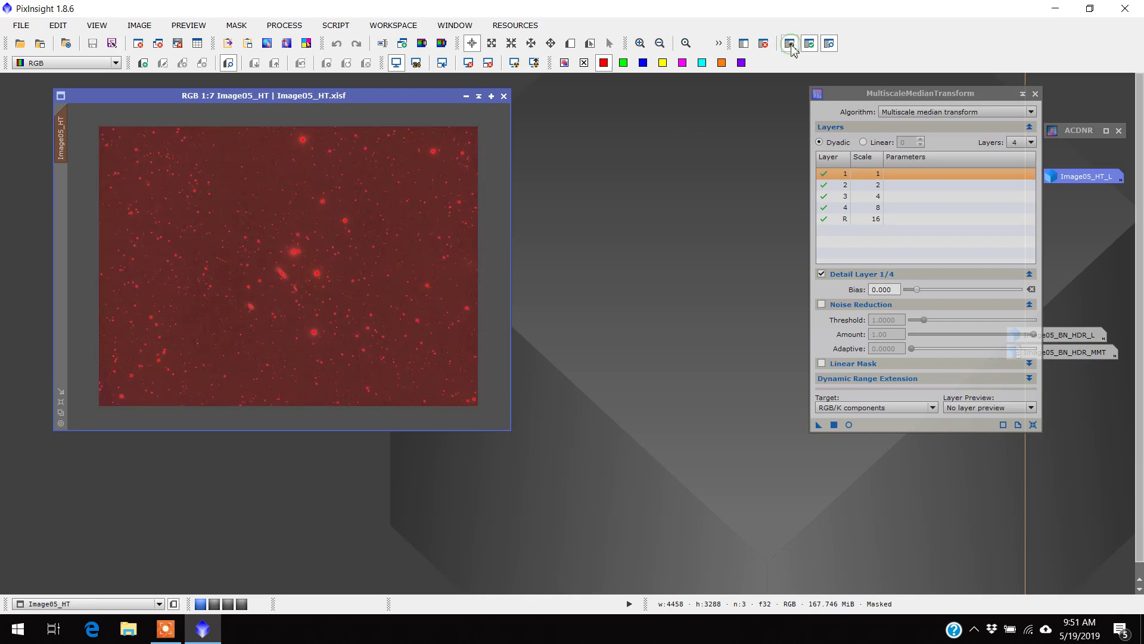
left_click(828, 45)
left_click_drag(384, 90, 350, 95)
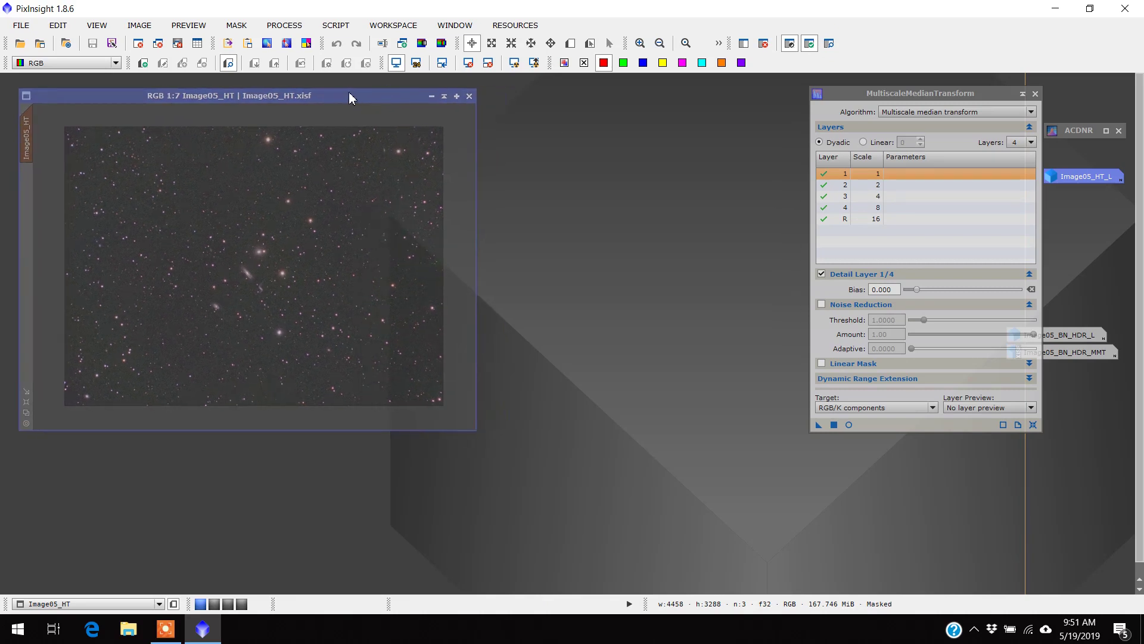
left_click_drag(976, 93, 977, 96)
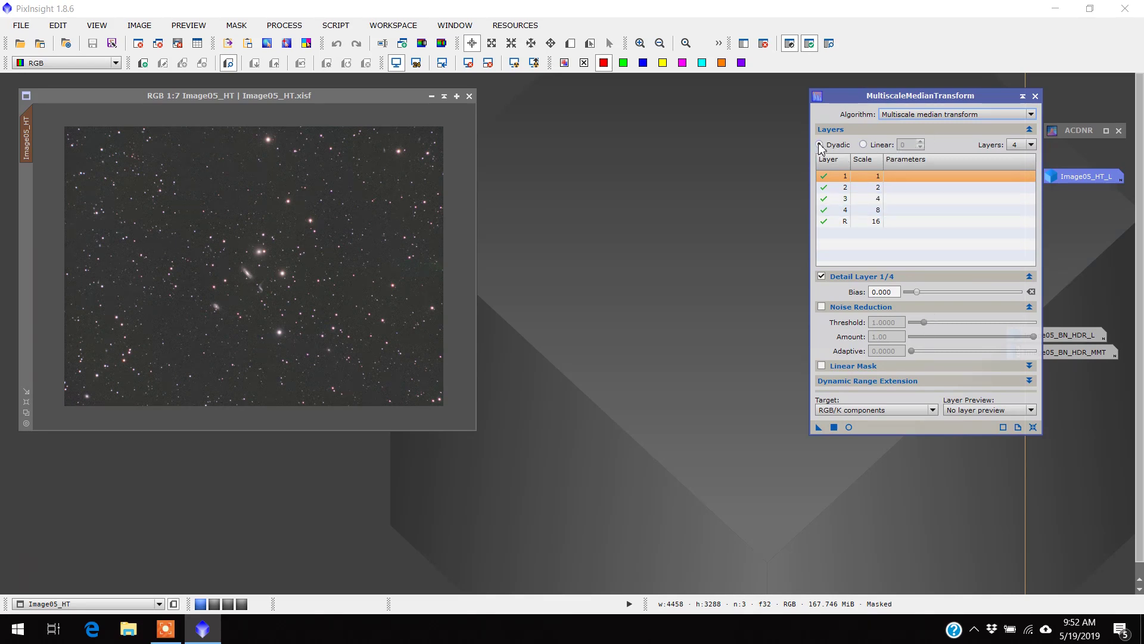
Set the MultiscaleMedianTransform Target to Luminance (CIE Y) and launch its Real-Time Preview
left_click(932, 410)
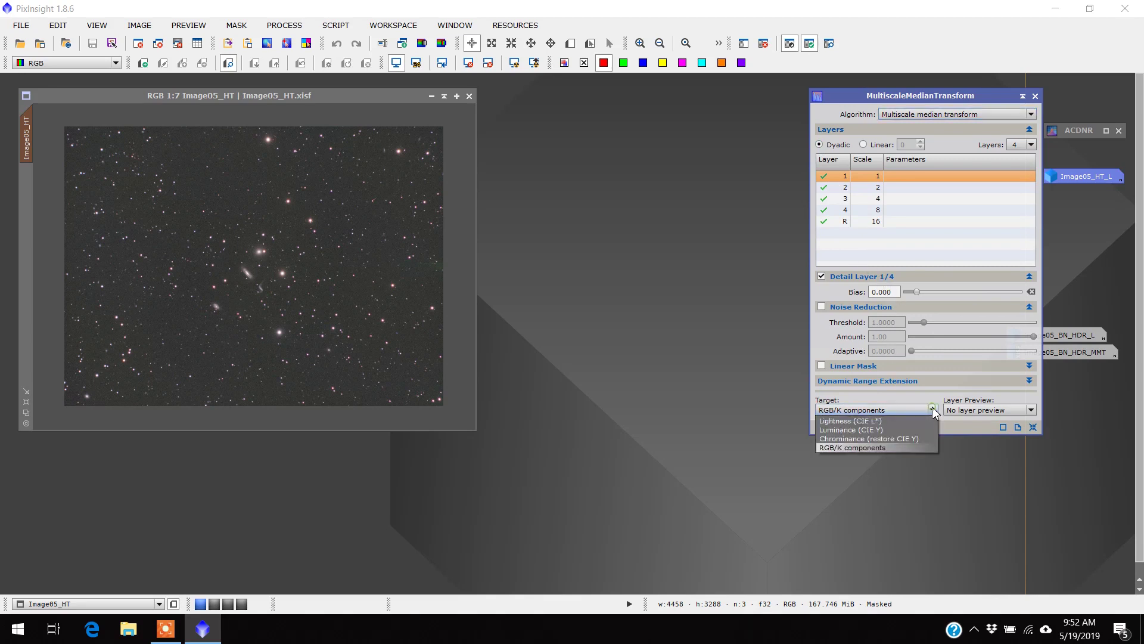
left_click(856, 430)
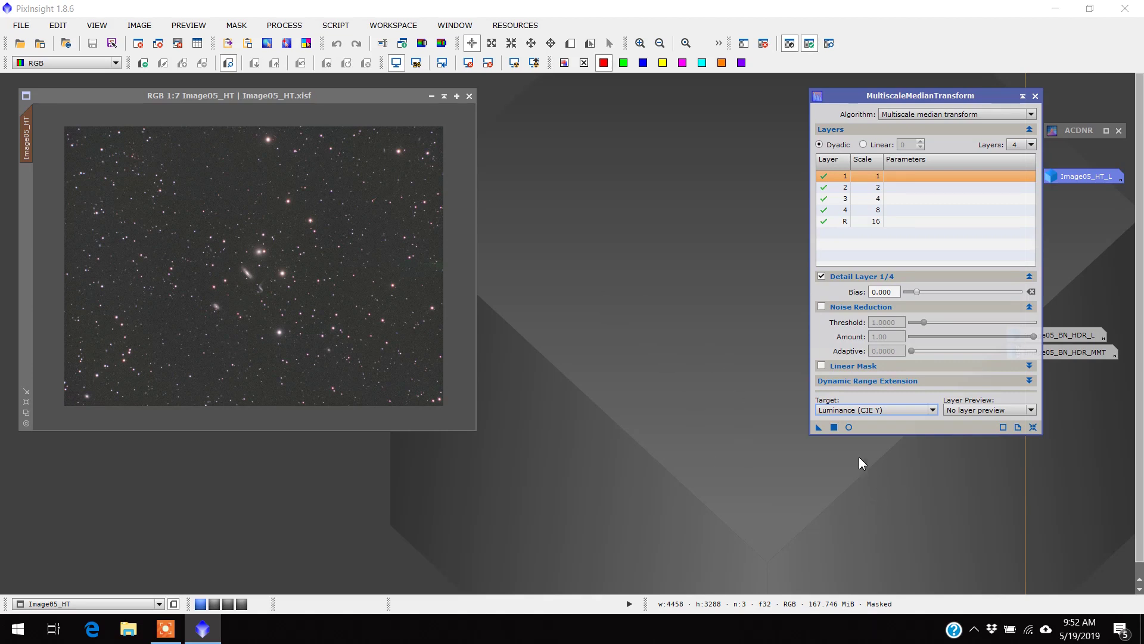
left_click(849, 427)
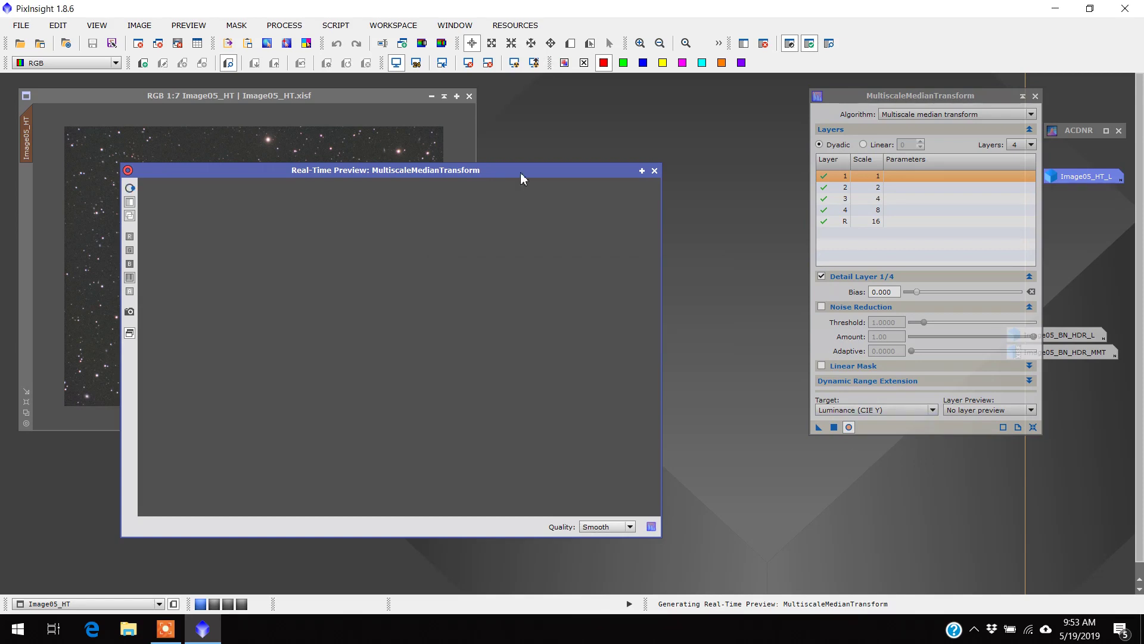
Enable Noise Reduction on layer 1 with Threshold 3, Amount 0.35 and Adaptive 3
left_click_drag(520, 173, 468, 116)
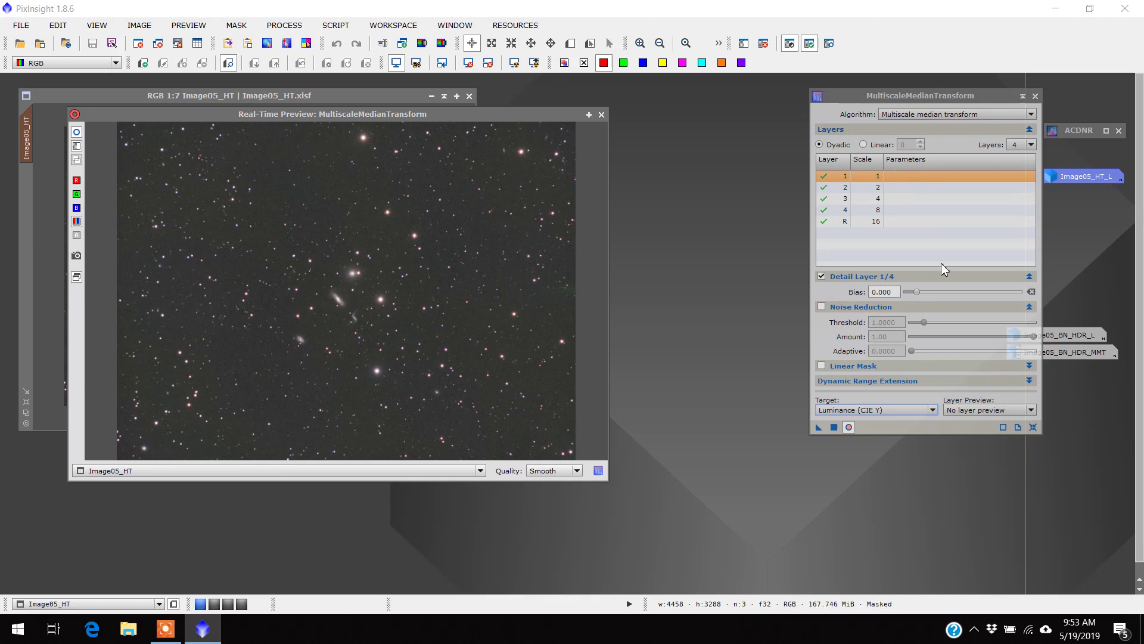
left_click(889, 177)
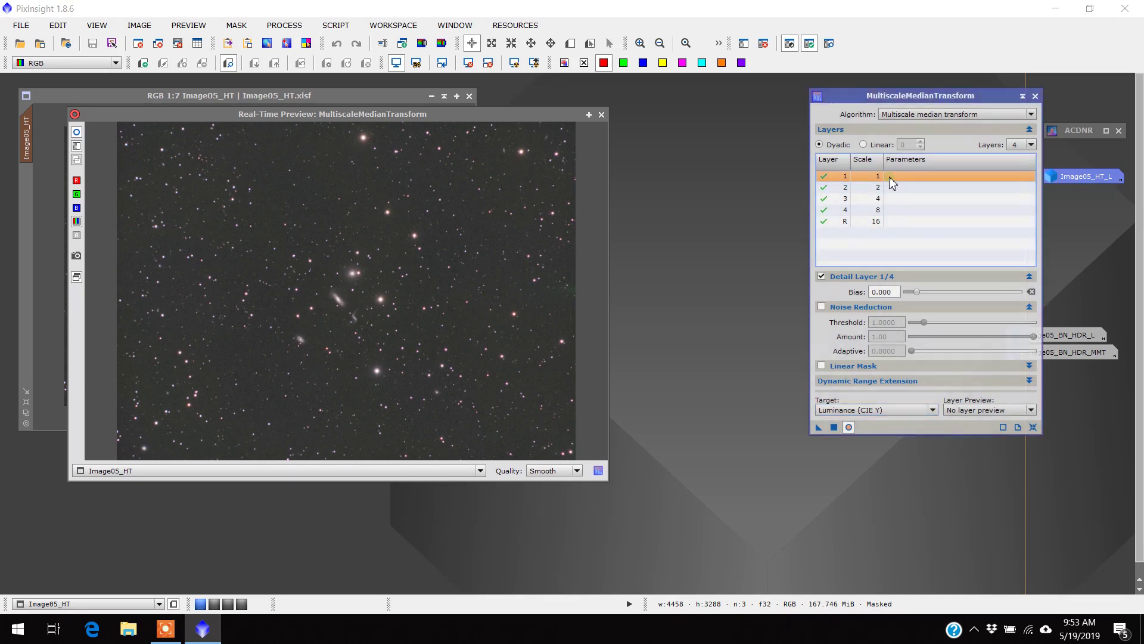
left_click(821, 307)
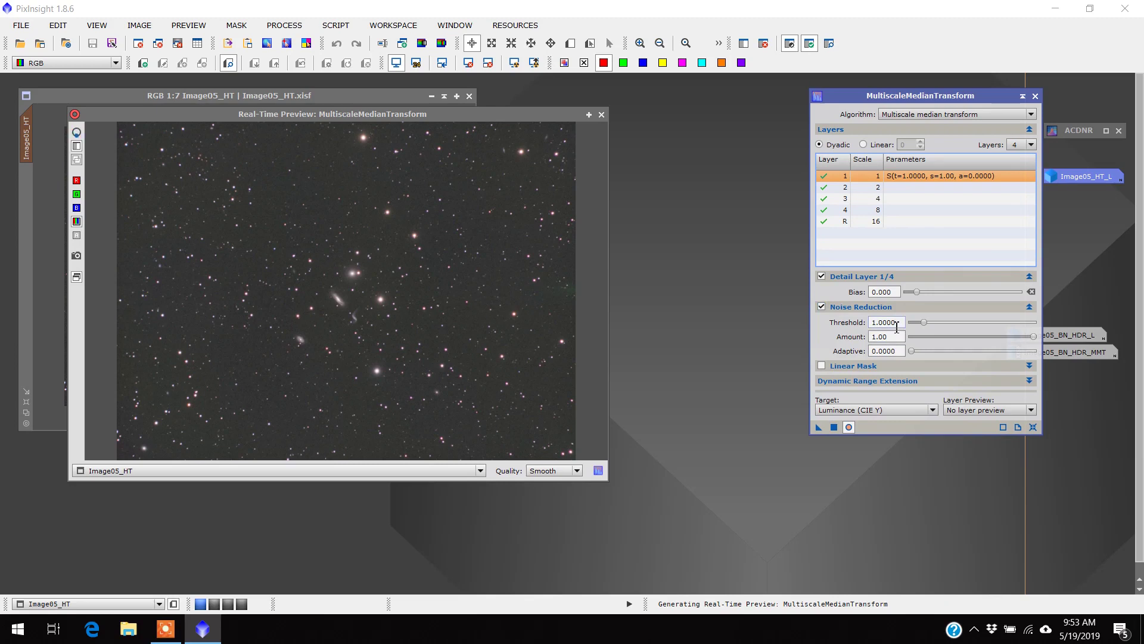
left_click_drag(894, 323, 862, 312)
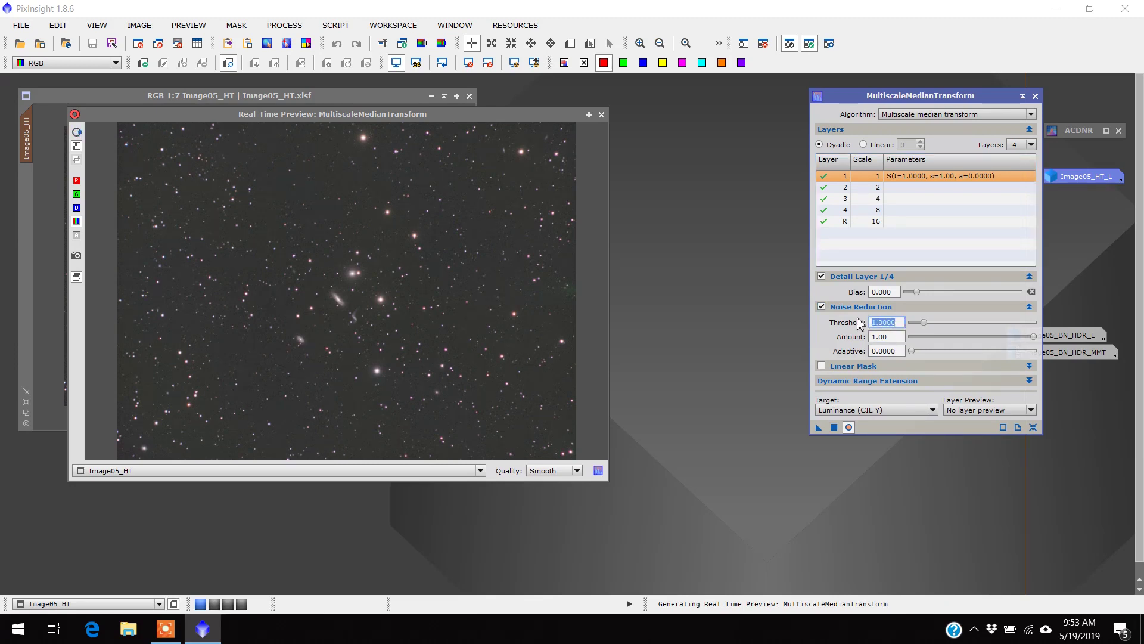
type("3")
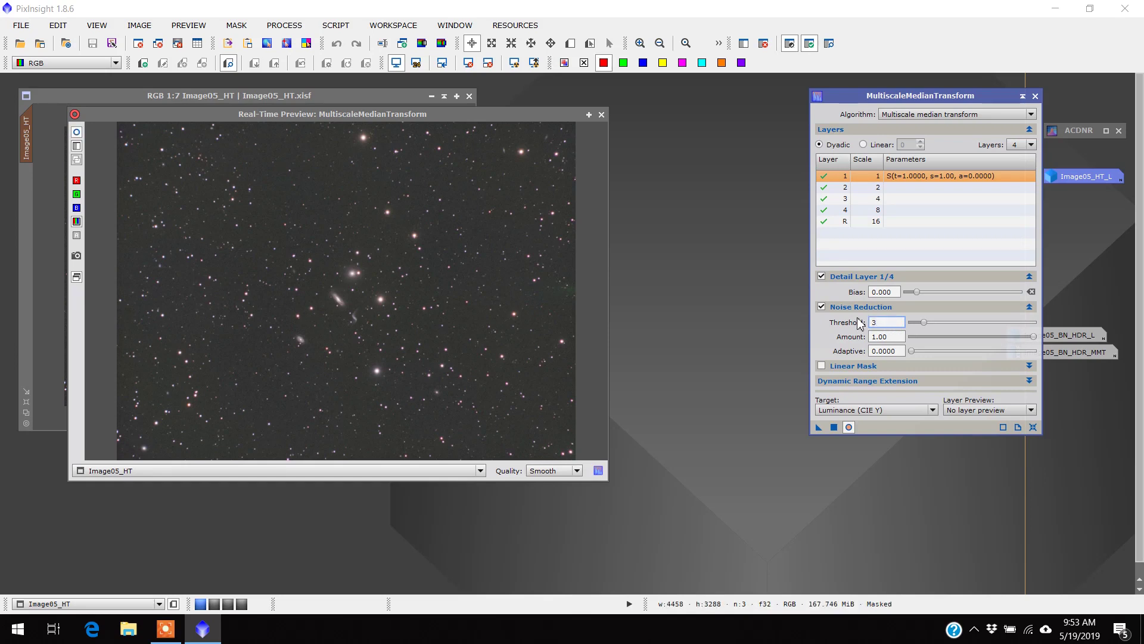
key("Tab")
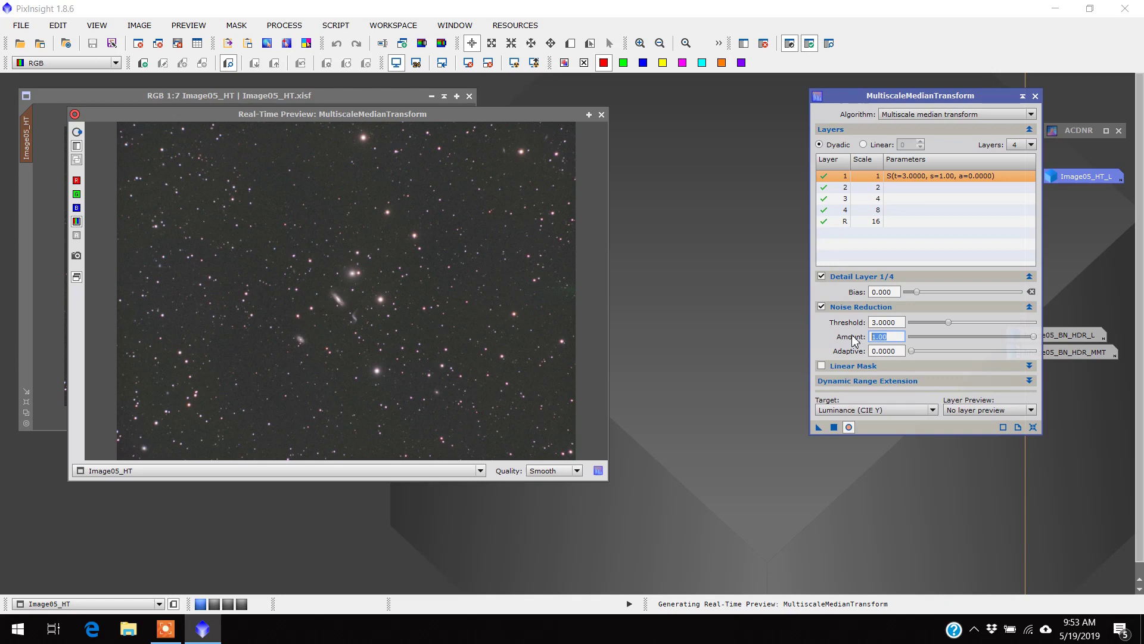
type("2.5")
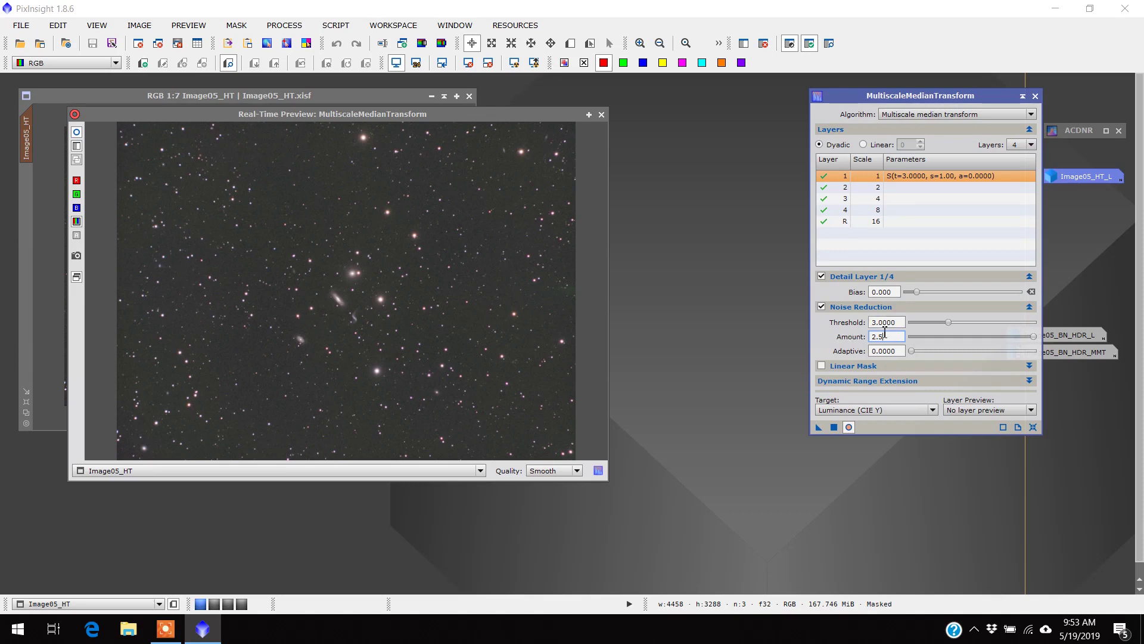
key("BackSpace")
key("BackSpace")
key("BackSpace")
type(".35")
key("Tab")
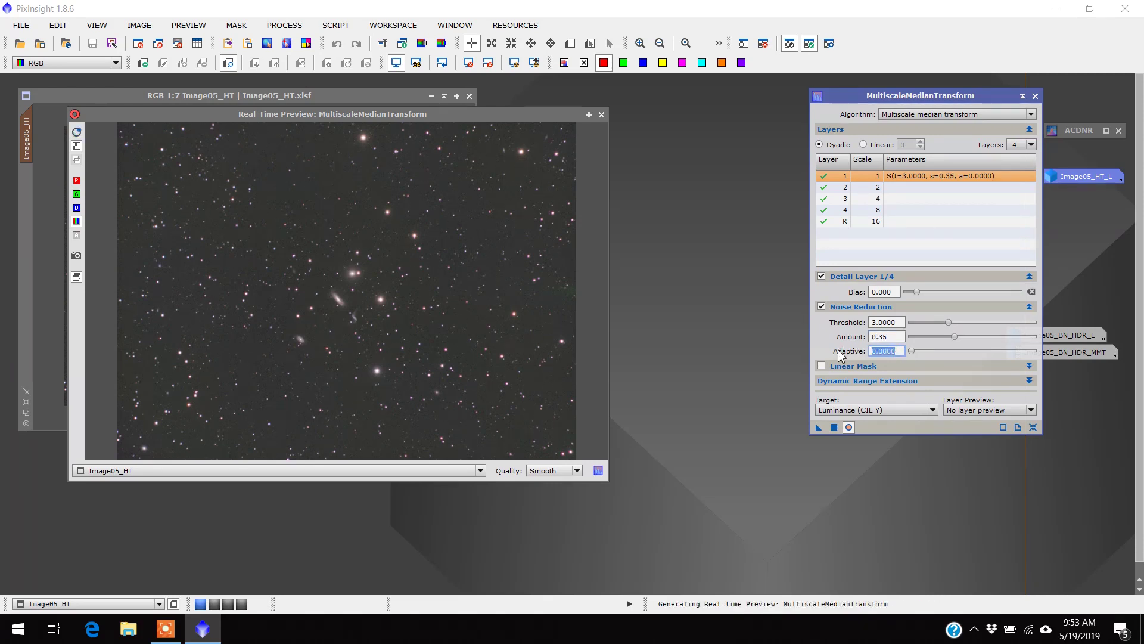
type("3")
left_click(937, 188)
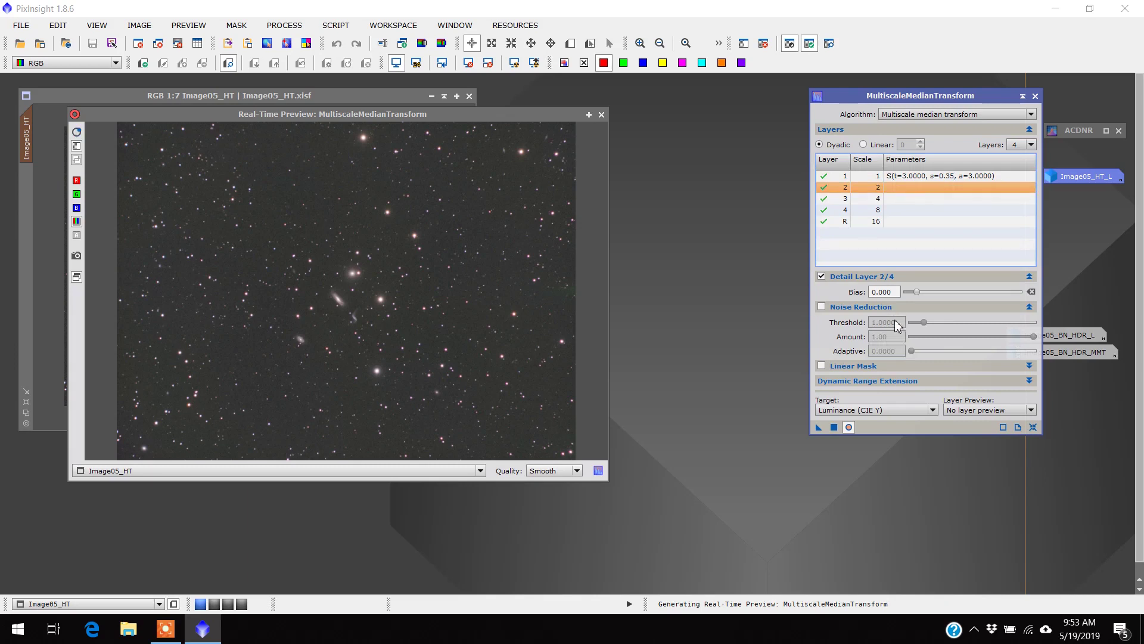
Enable Noise Reduction on layer 2 with Threshold 2.5, Amount 0.30 and Adaptive 1
left_click(822, 308)
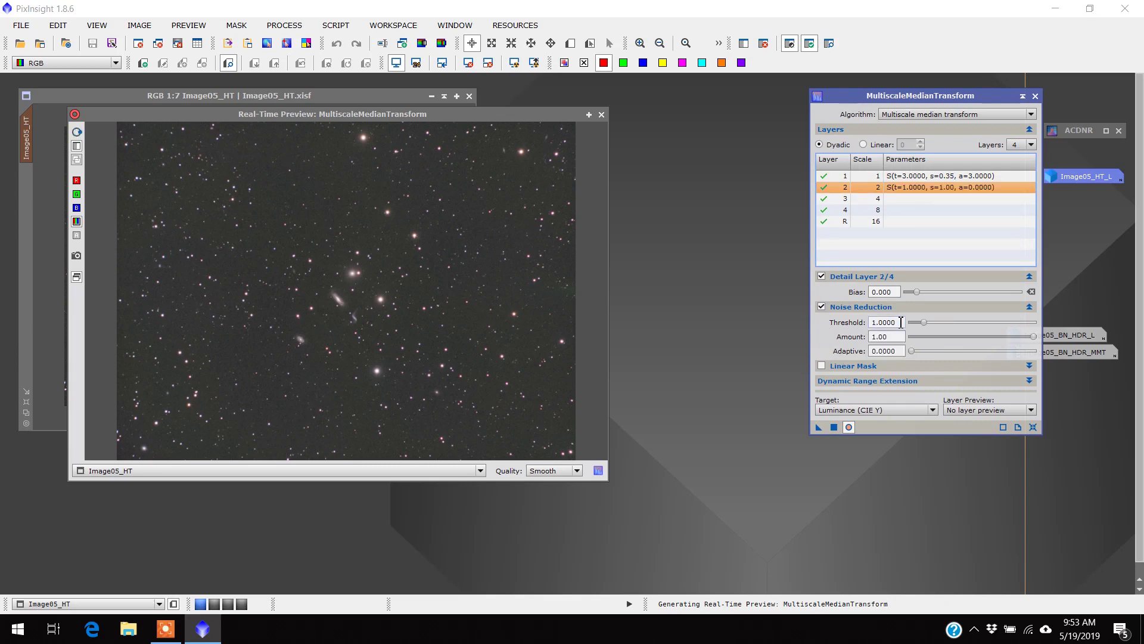
double_click(901, 322)
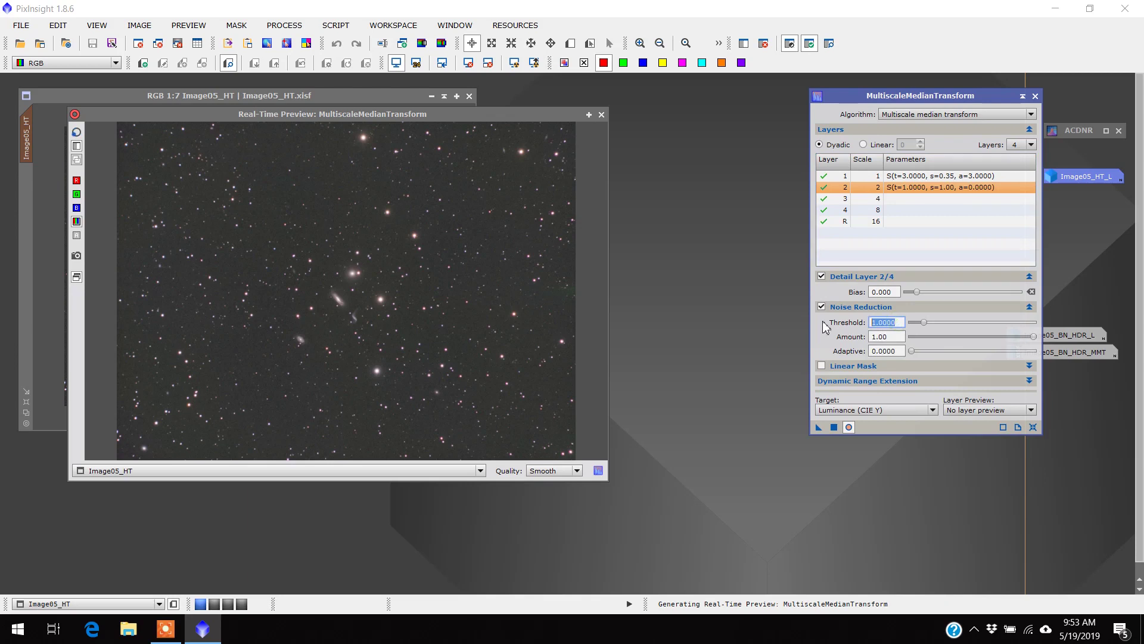
type("2.5")
left_click(891, 337)
double_click(891, 338)
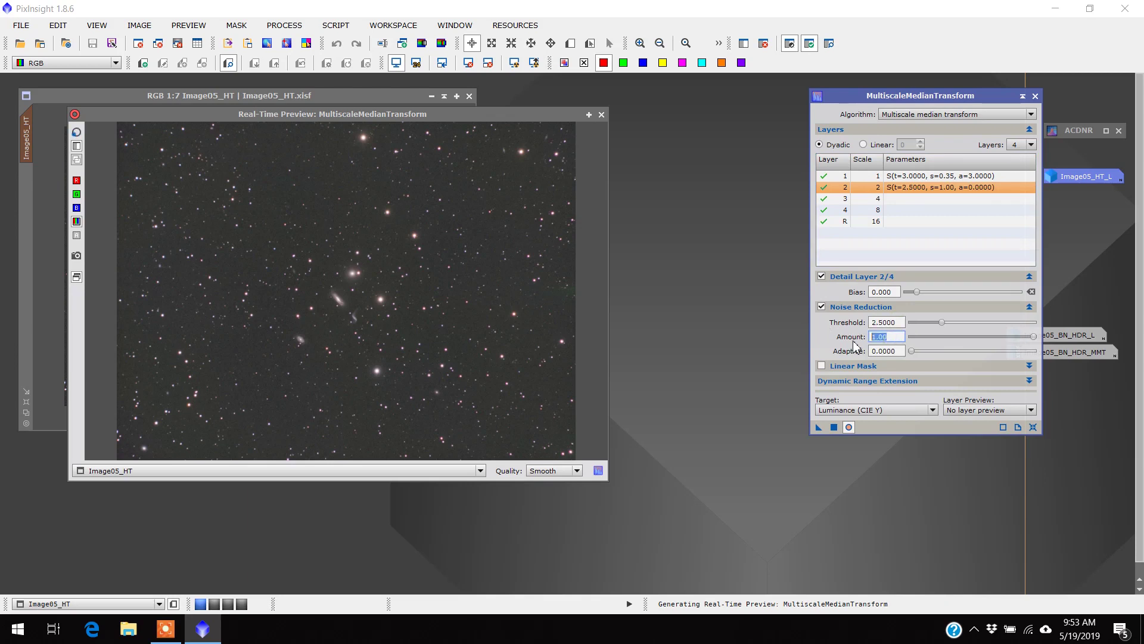
type(".3")
key("Tab")
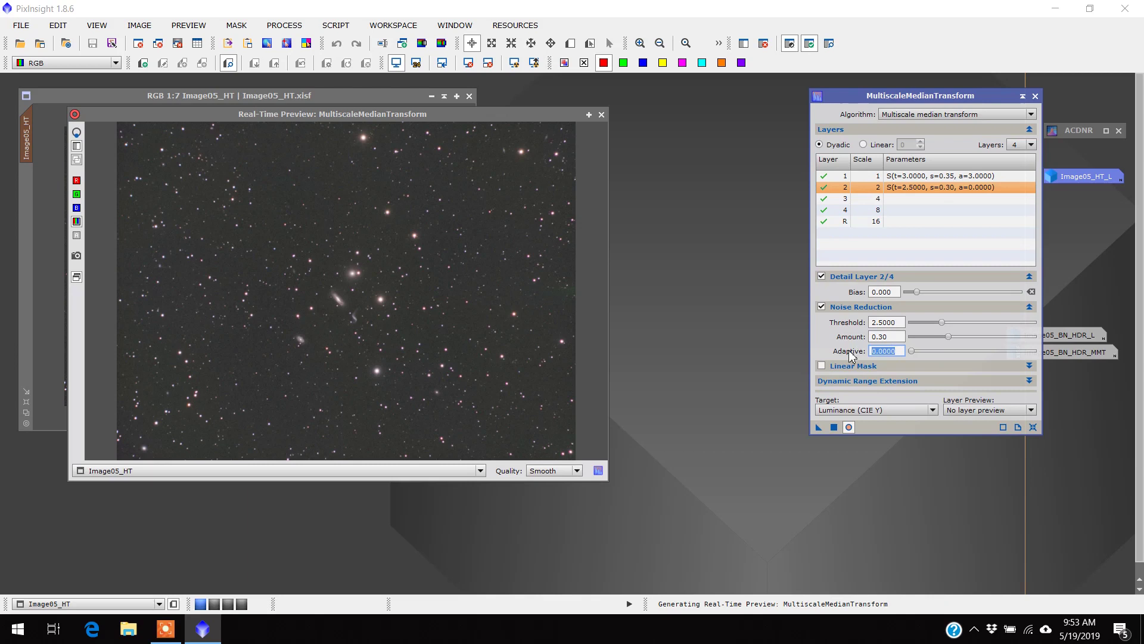
type("1")
left_click(900, 199)
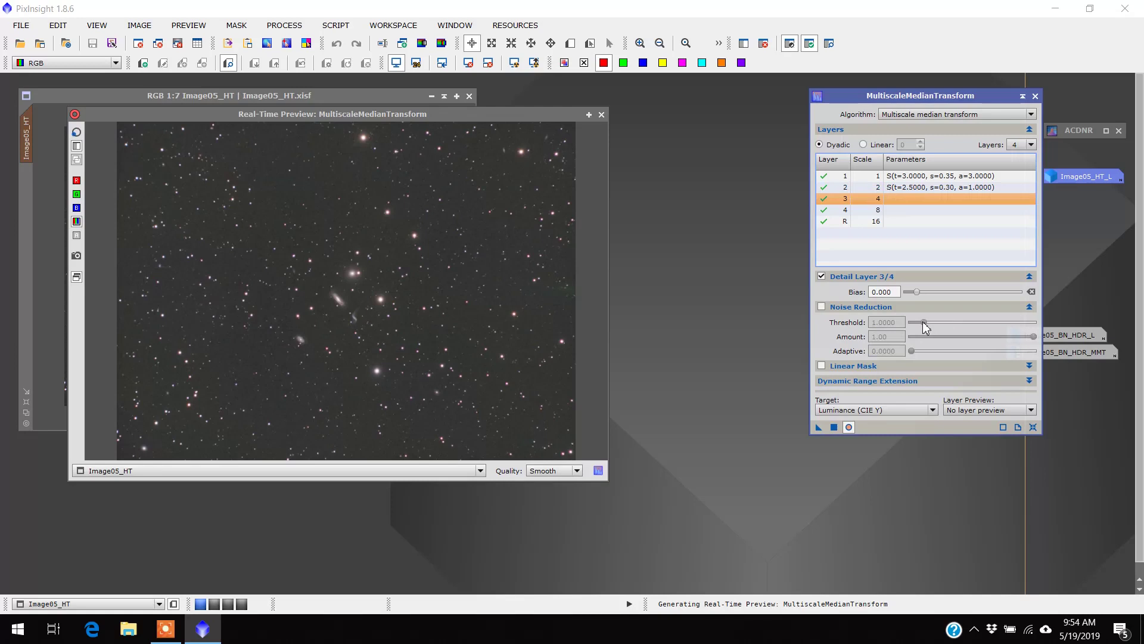
Enable Noise Reduction on layer 3 and set its Threshold to 1.5
left_click(821, 307)
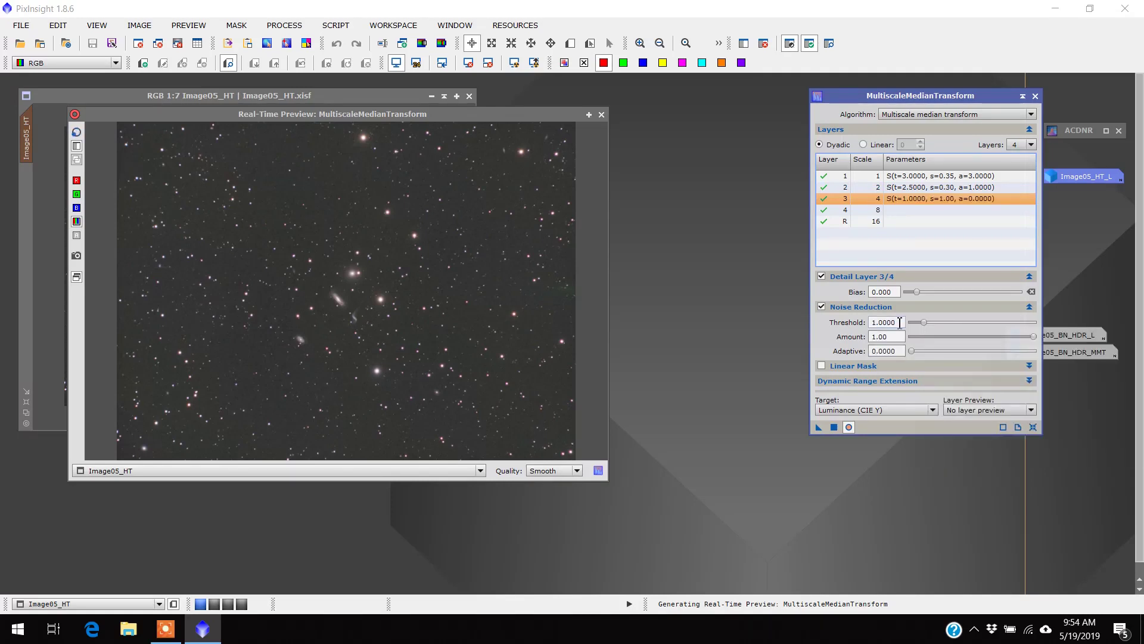
left_click(900, 322)
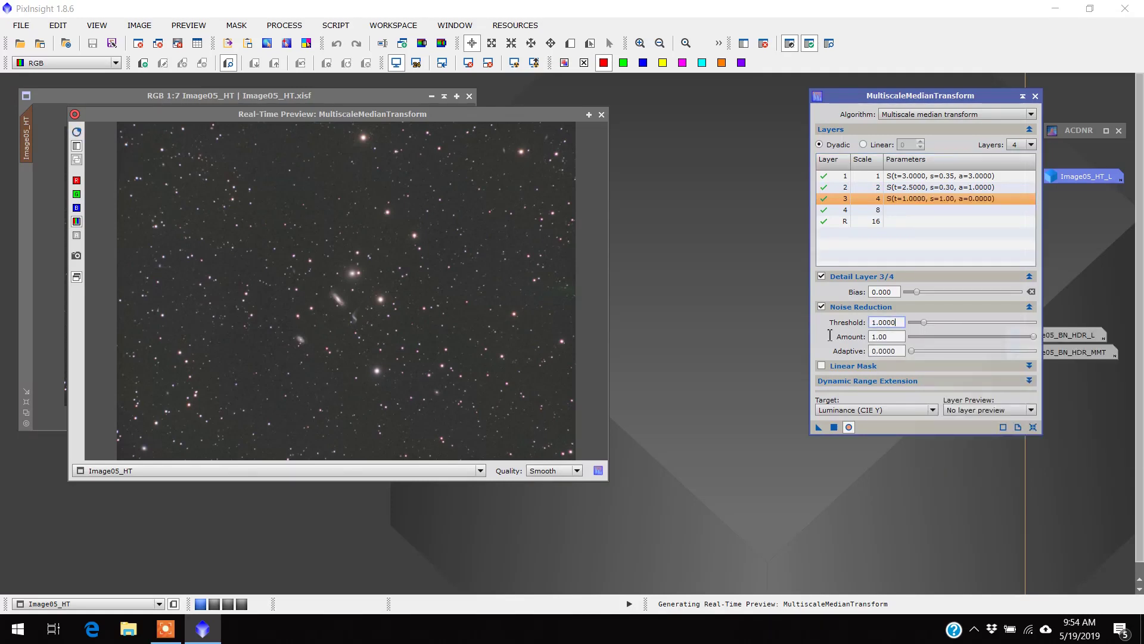
double_click(873, 321)
type("1.5")
key("Tab")
Give layer 3 an Amount of 0.25 and Adaptive of 1
type(".25")
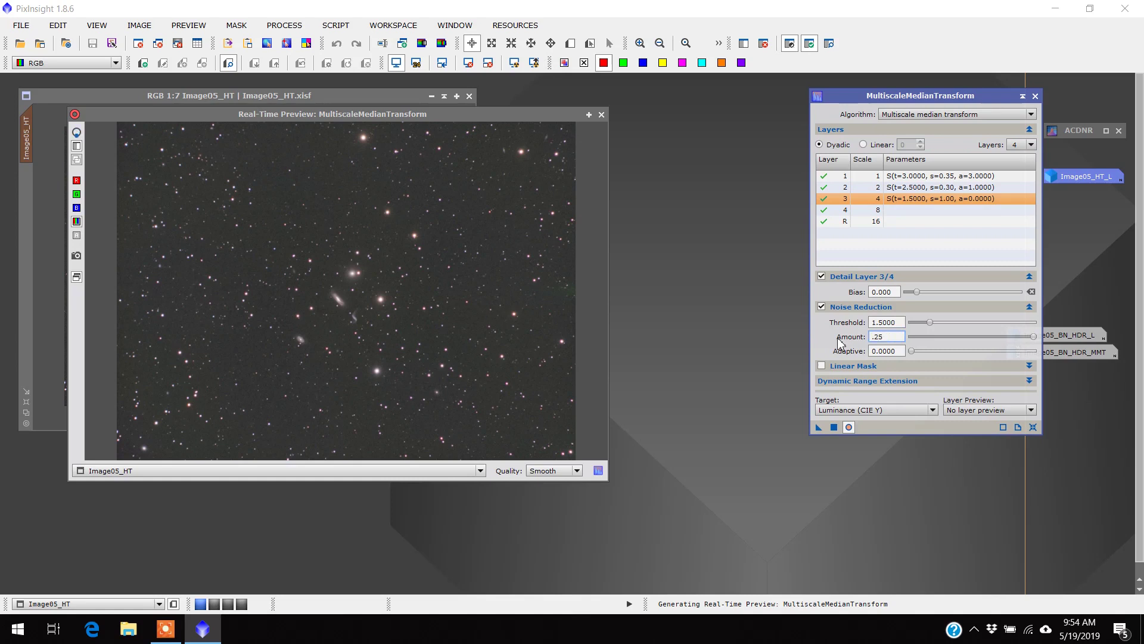
double_click(880, 351)
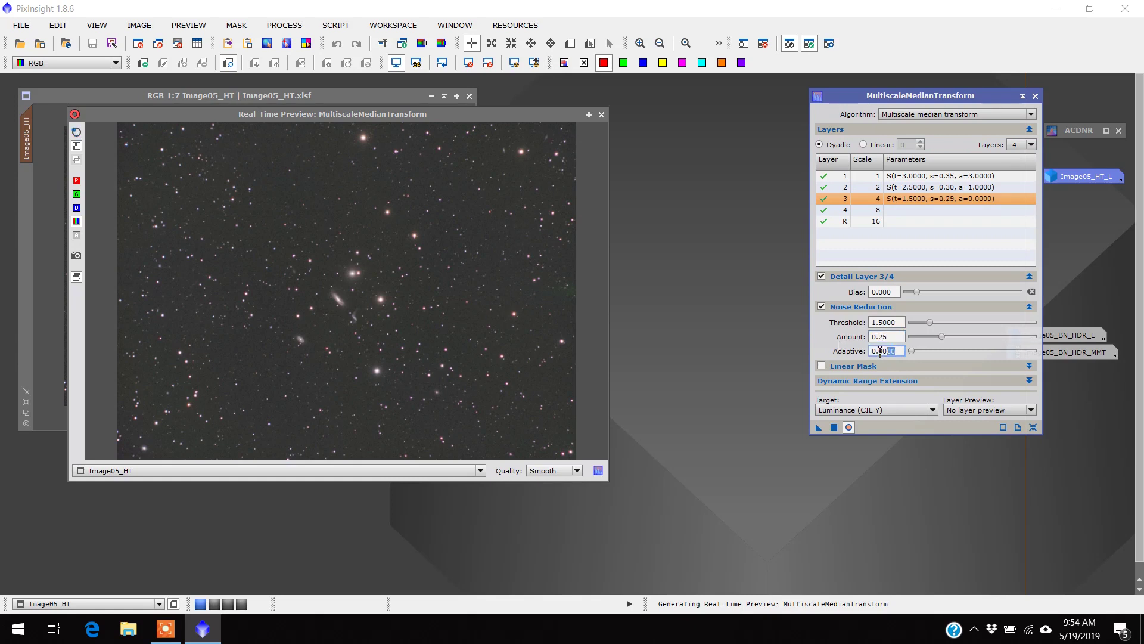
left_click_drag(881, 351, 861, 357)
type("1")
left_click(859, 209)
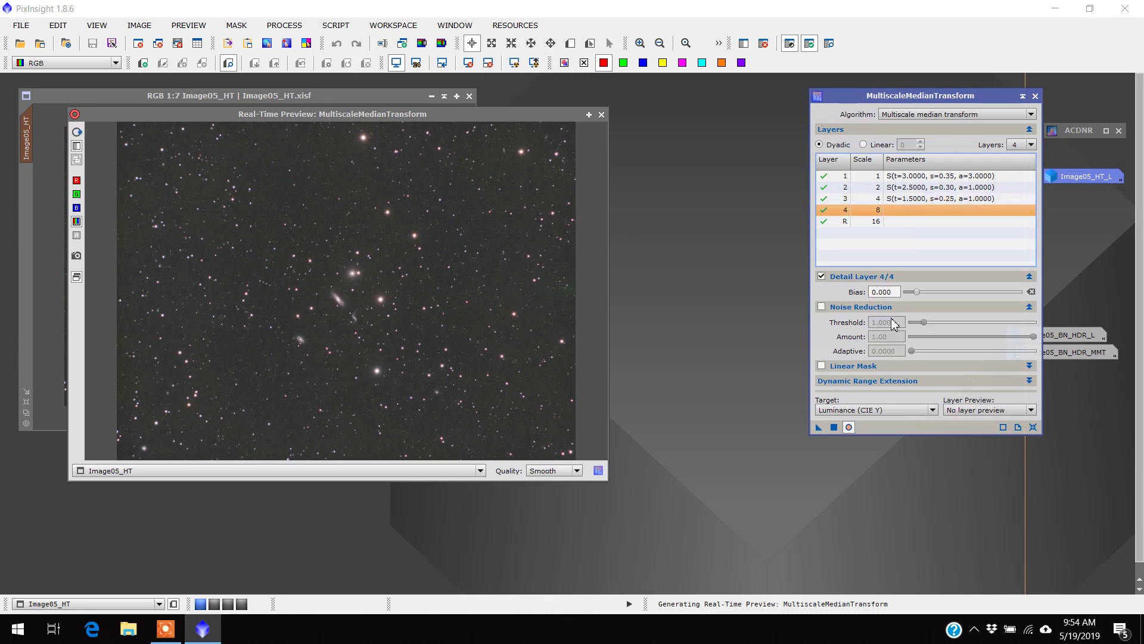
Enable Noise Reduction on layer 4 with Threshold 1, Amount 0.24 and Adaptive 1
left_click(822, 307)
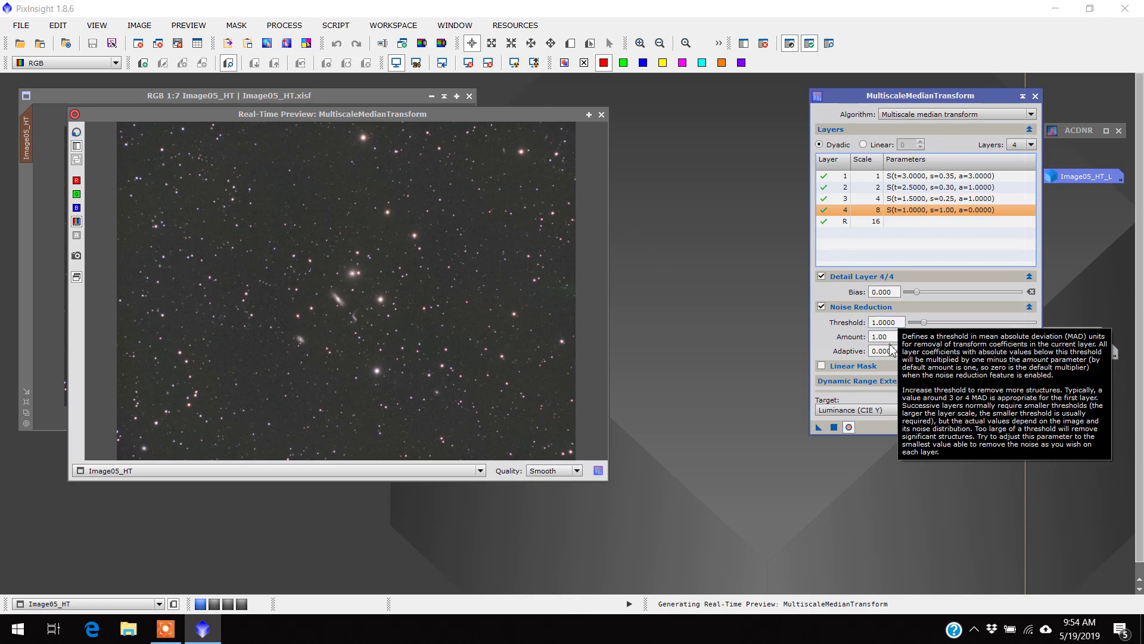
left_click_drag(891, 337, 840, 337)
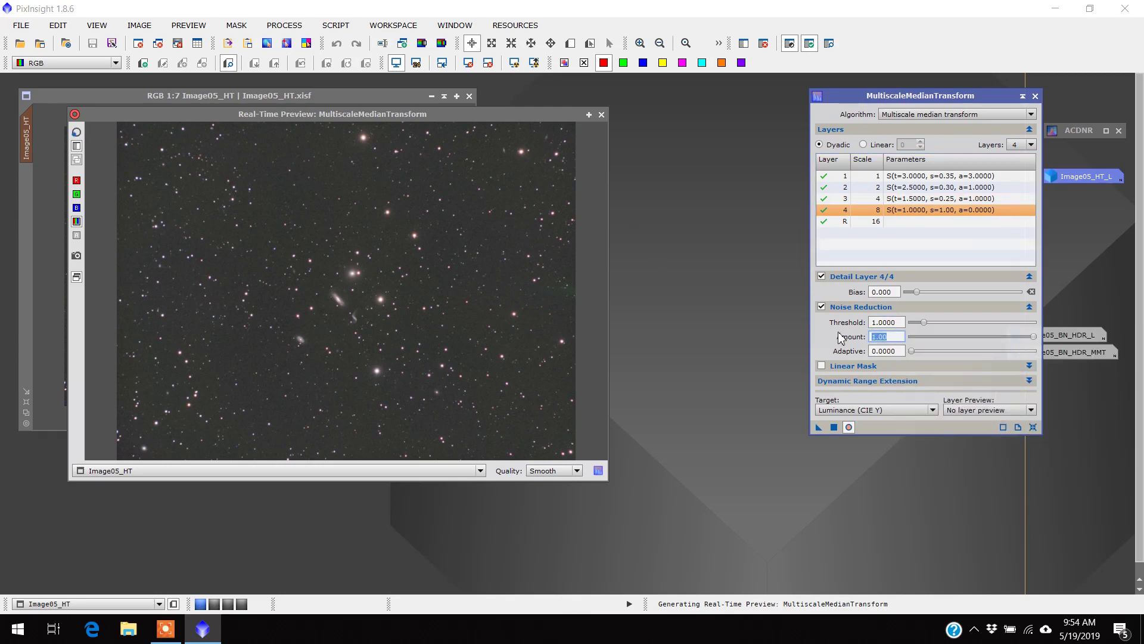
type(".24")
key("Tab")
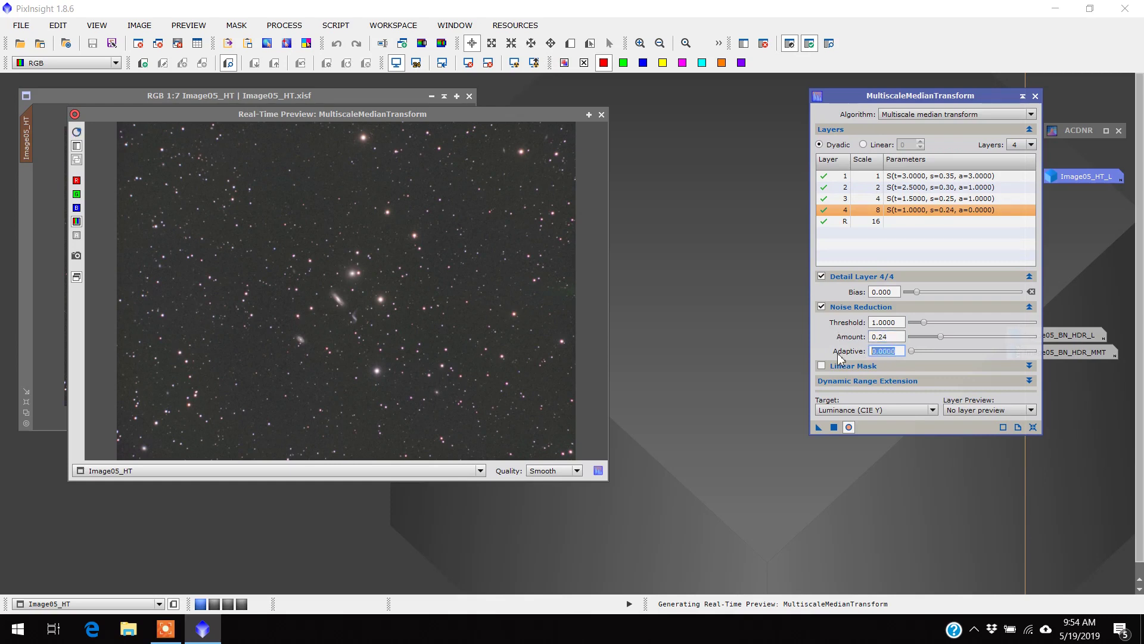
type("1")
key("Return")
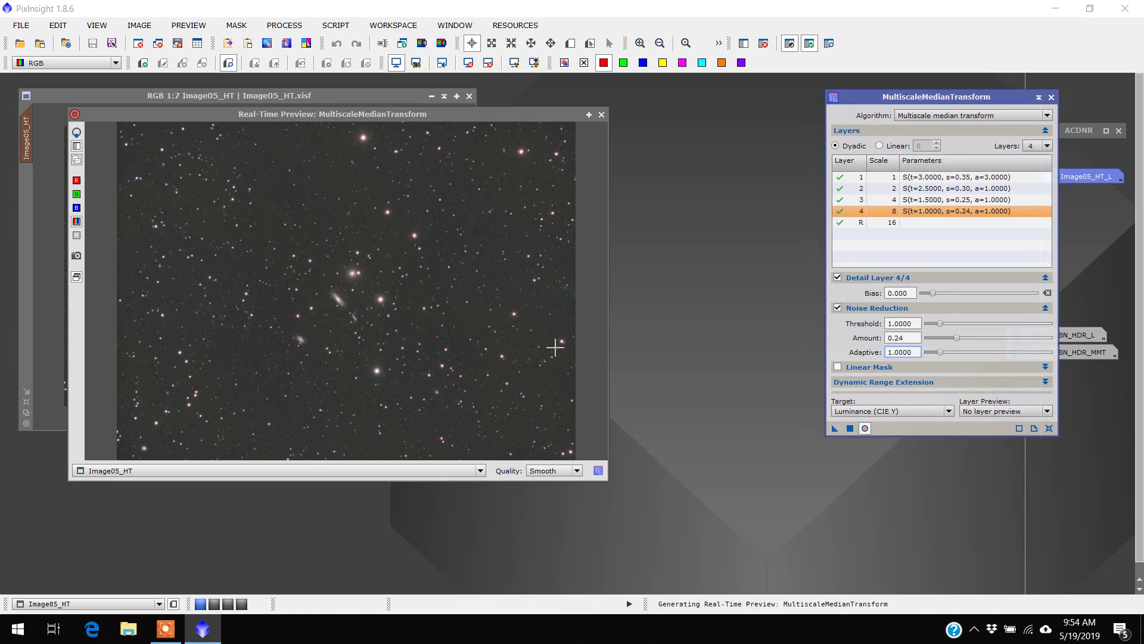
left_click_drag(515, 116, 656, 267)
left_click(742, 265)
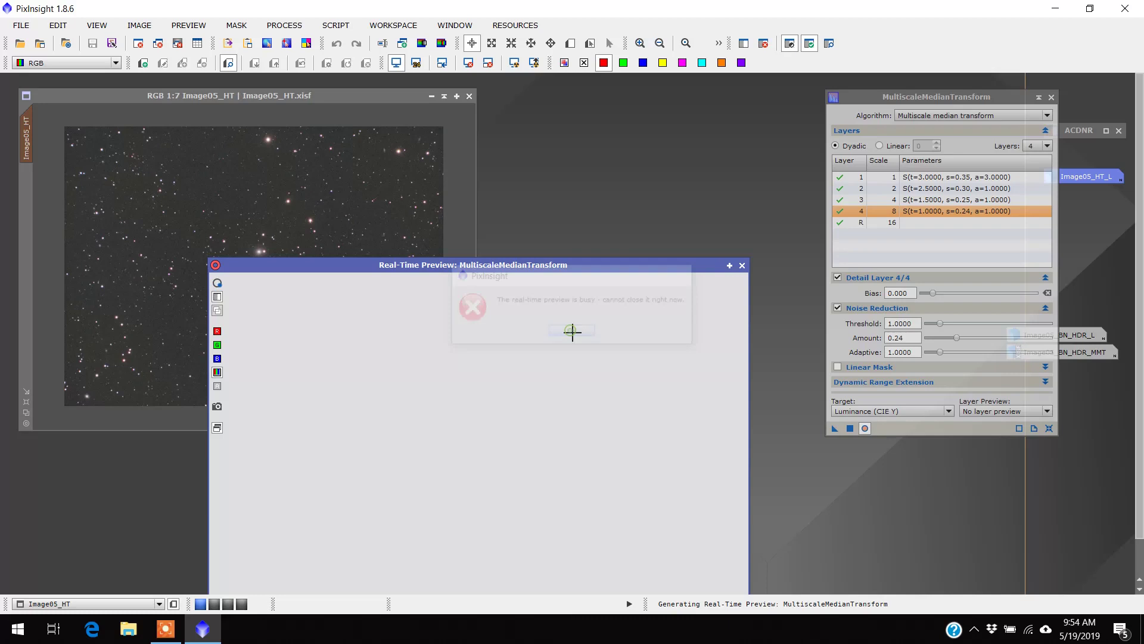
left_click_drag(628, 271, 648, 489)
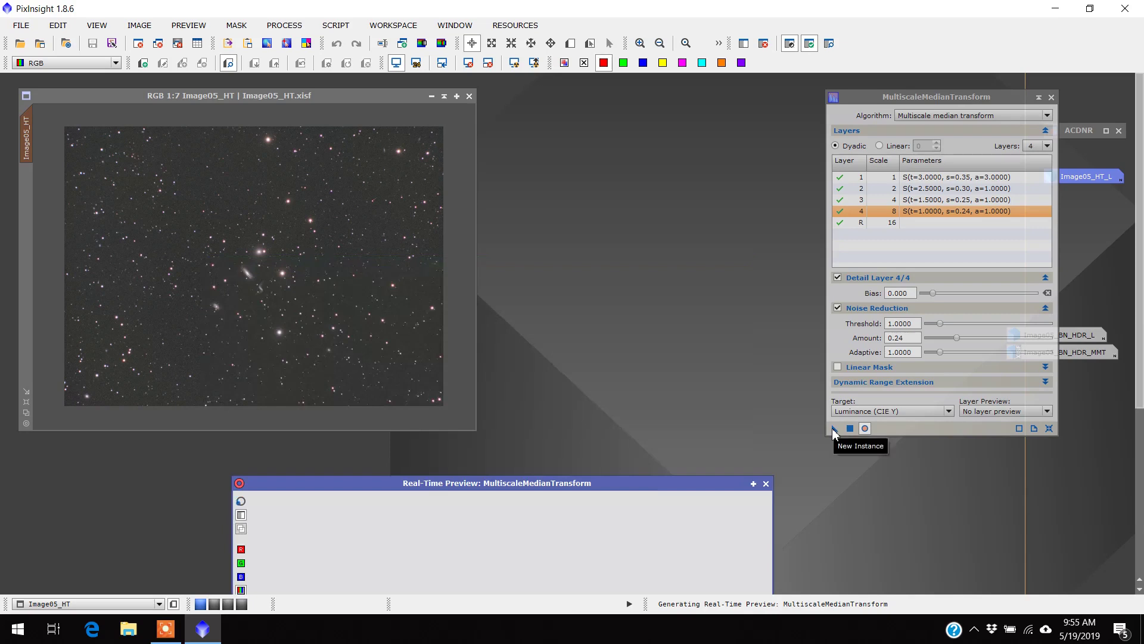
left_click_drag(833, 429, 366, 294)
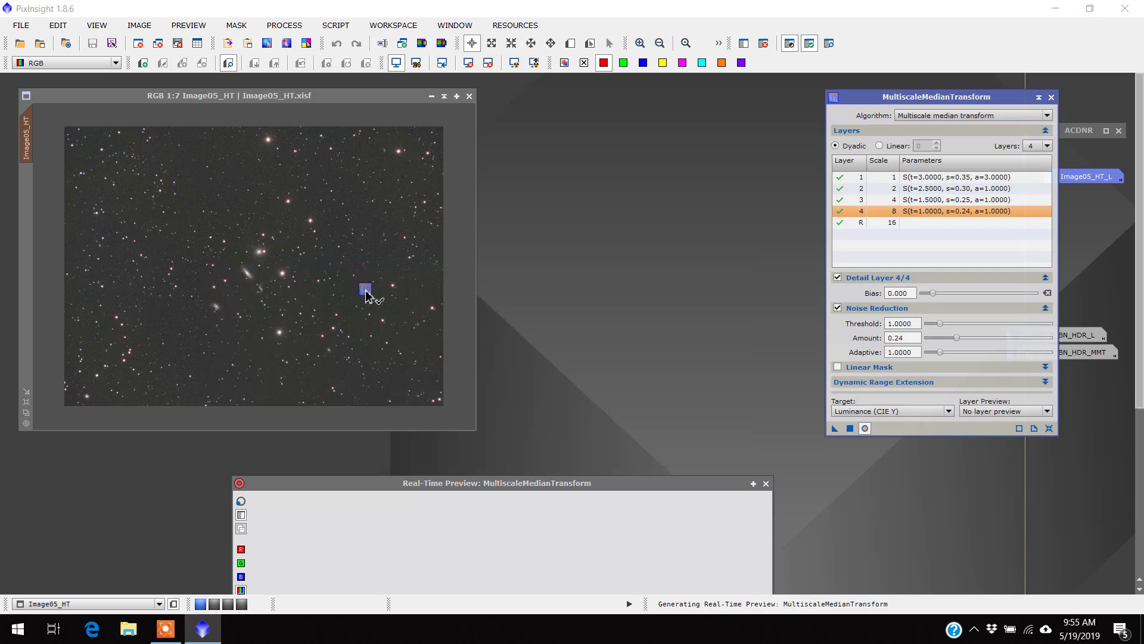
left_click_drag(366, 294, 366, 294)
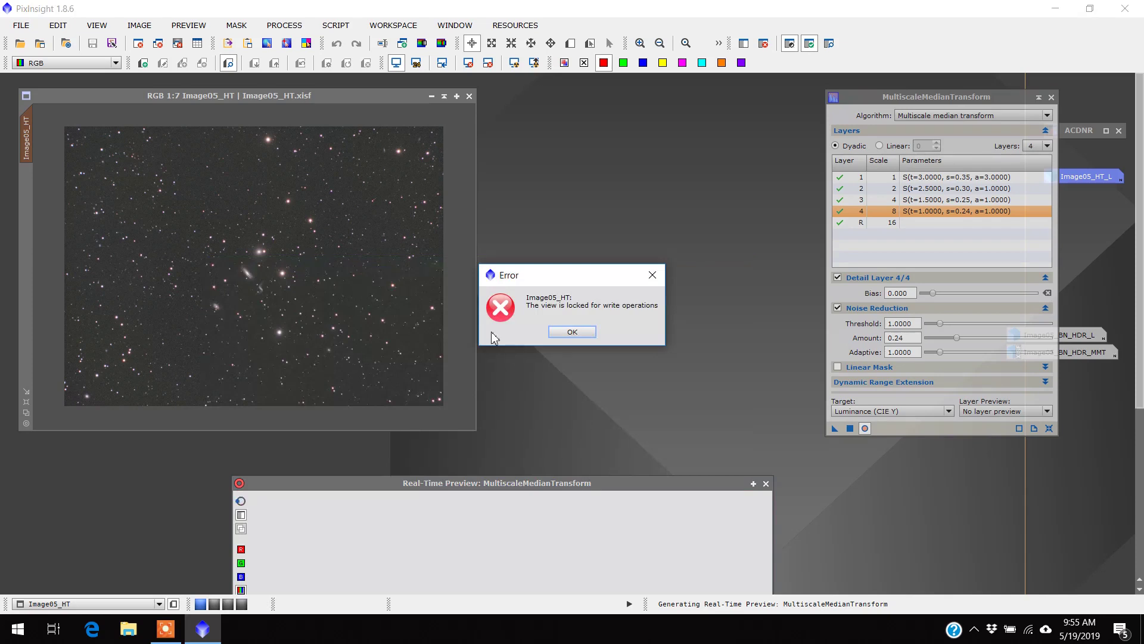
left_click(572, 332)
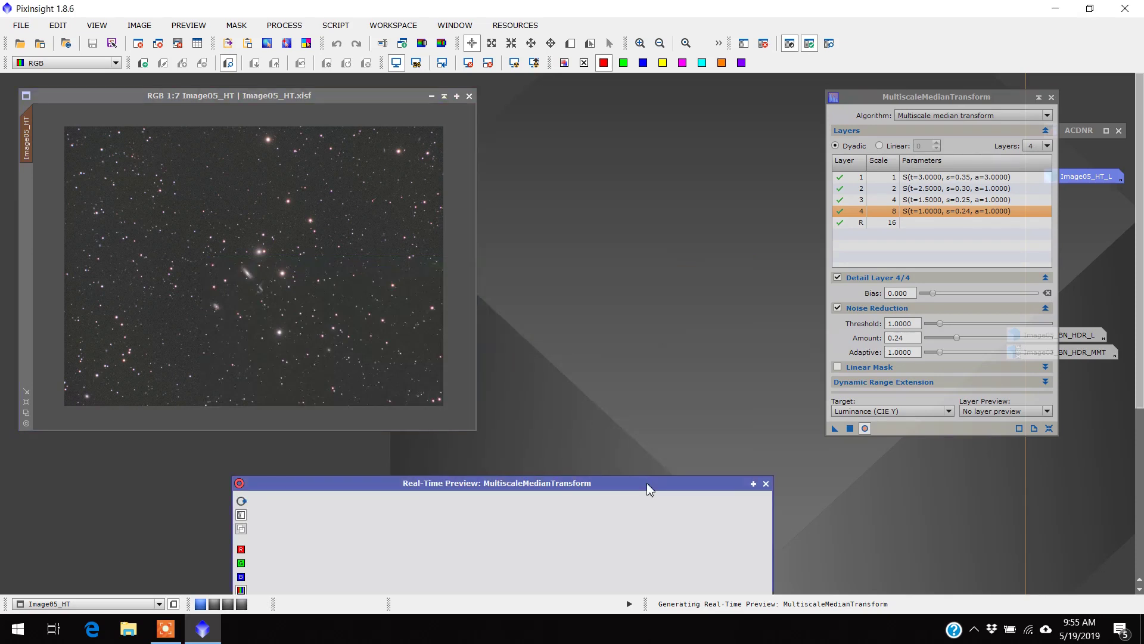
left_click_drag(646, 484, 622, 176)
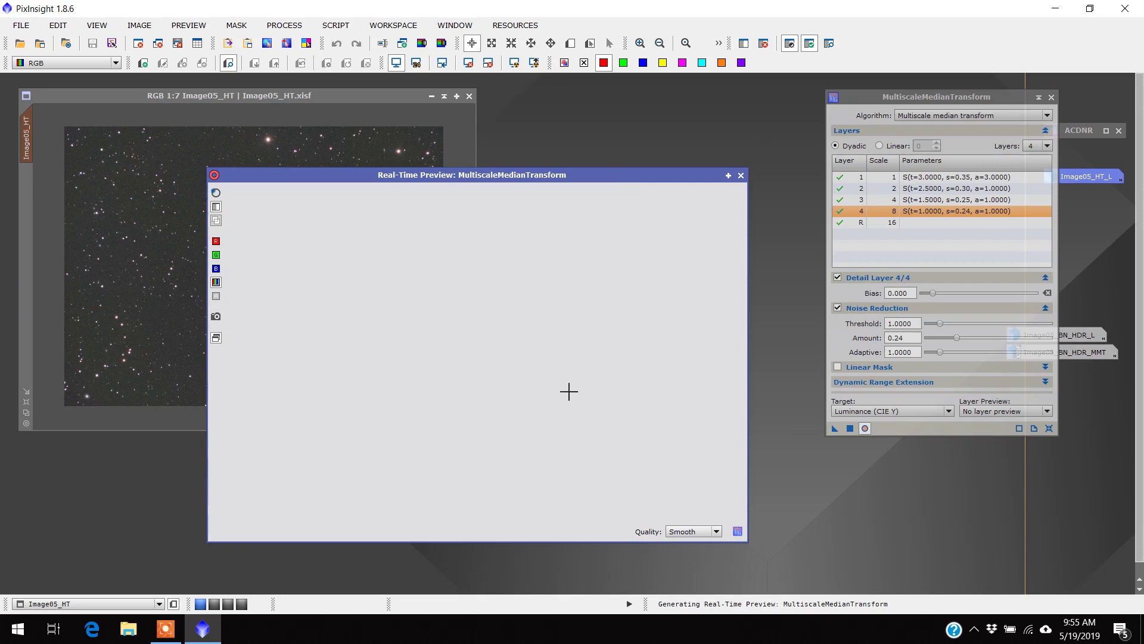
left_click(166, 634)
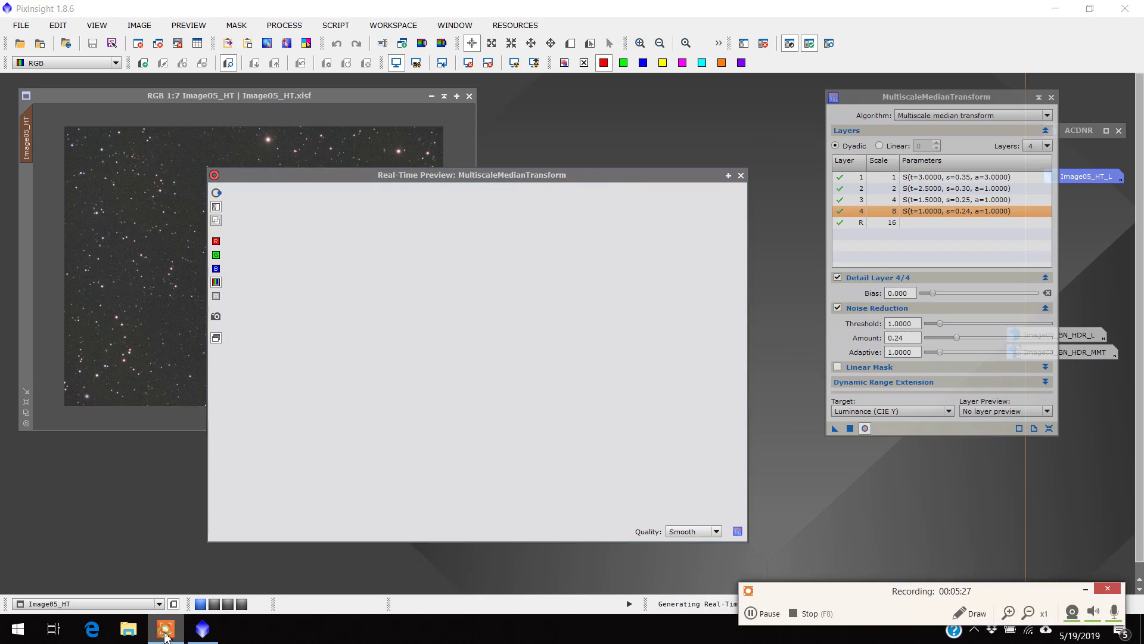
left_click(776, 617)
Close the Real-Time Preview and apply the MultiscaleMedianTransform instance to Image05_HT
left_click(776, 617)
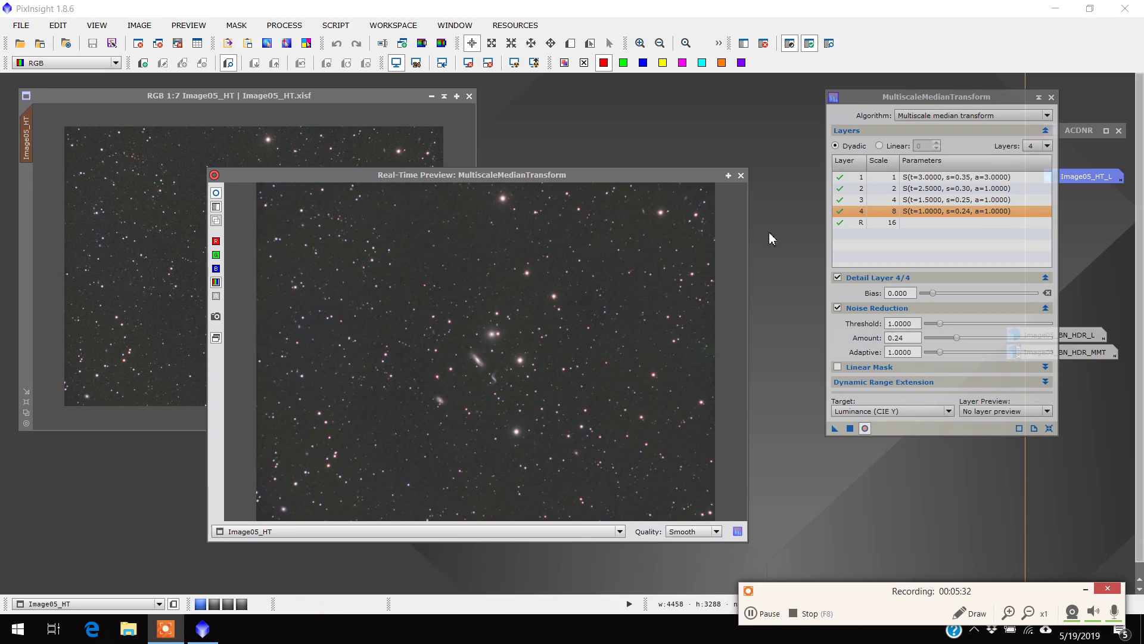
left_click(741, 175)
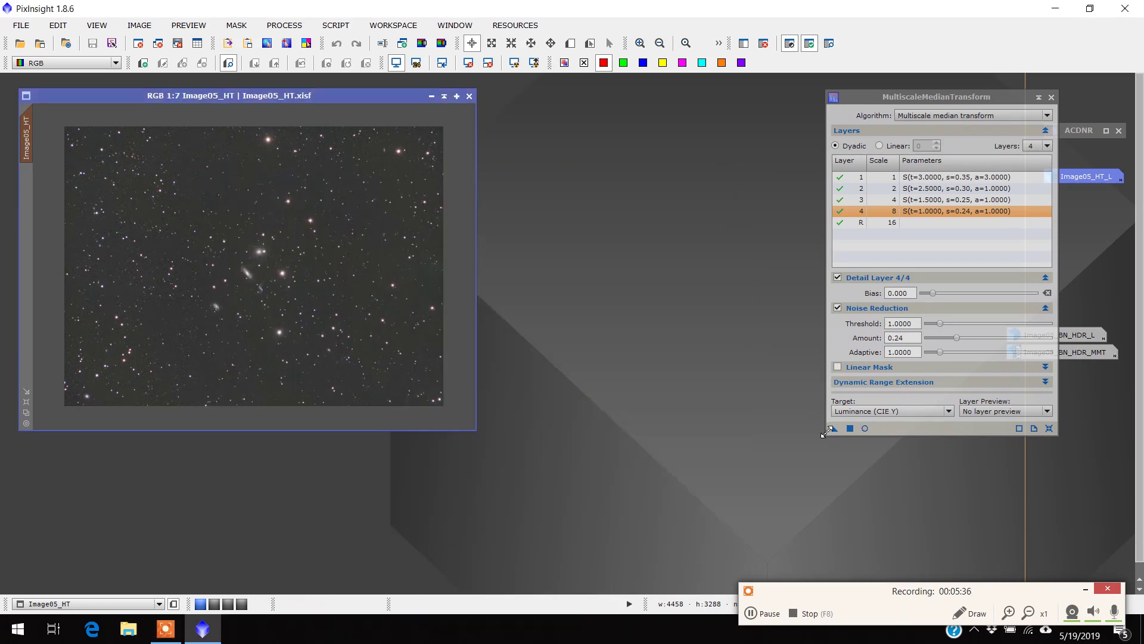
left_click_drag(835, 428, 402, 308)
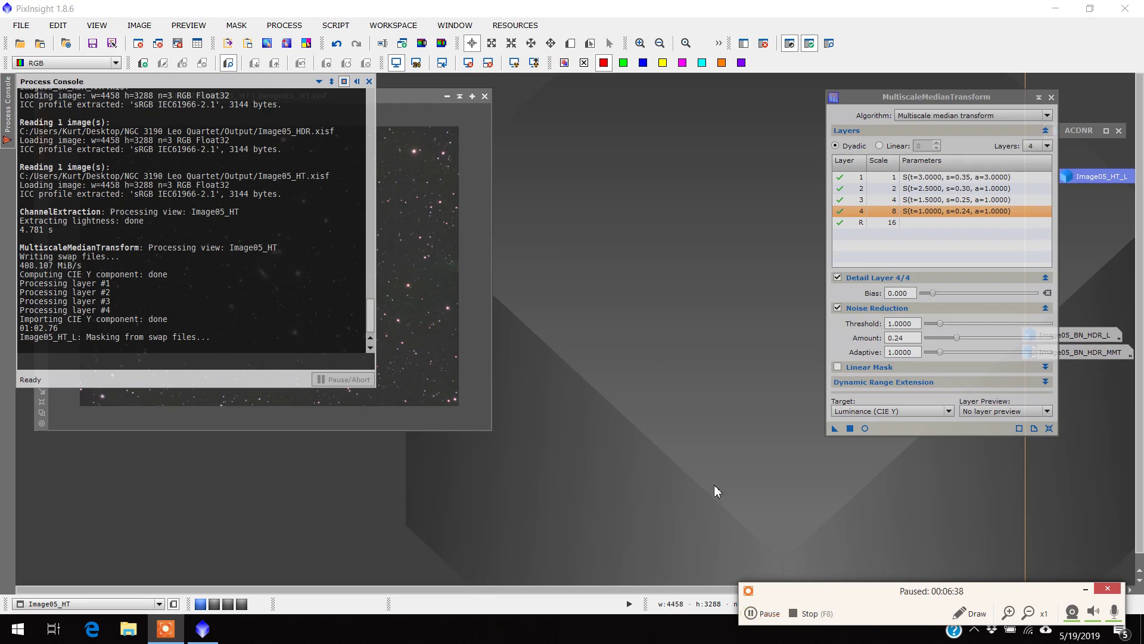
left_click(231, 358)
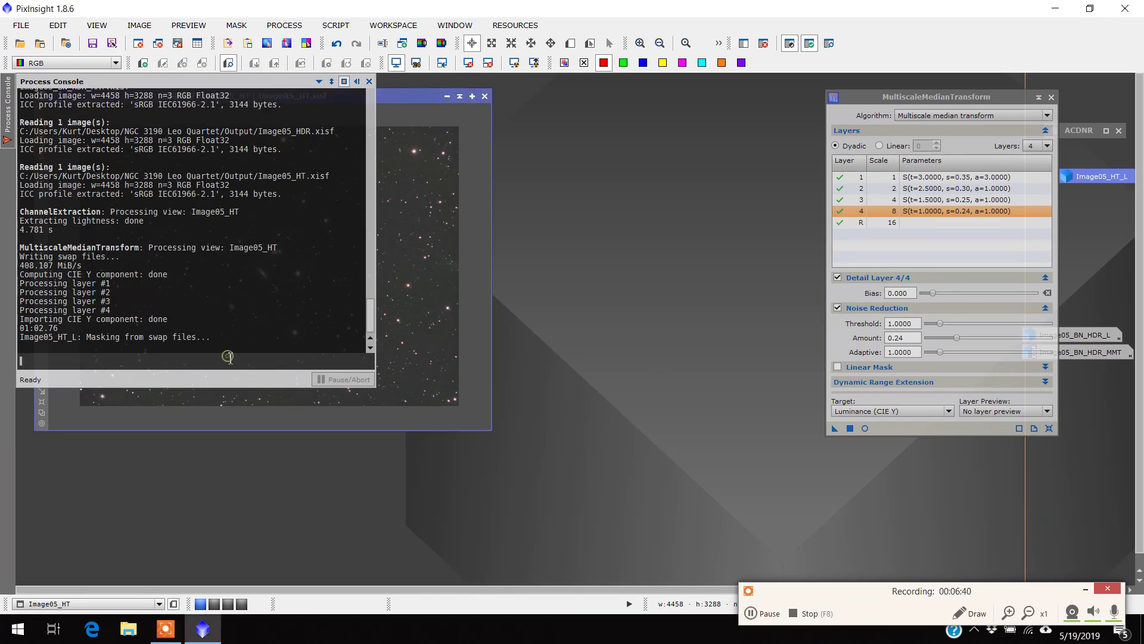
left_click(370, 81)
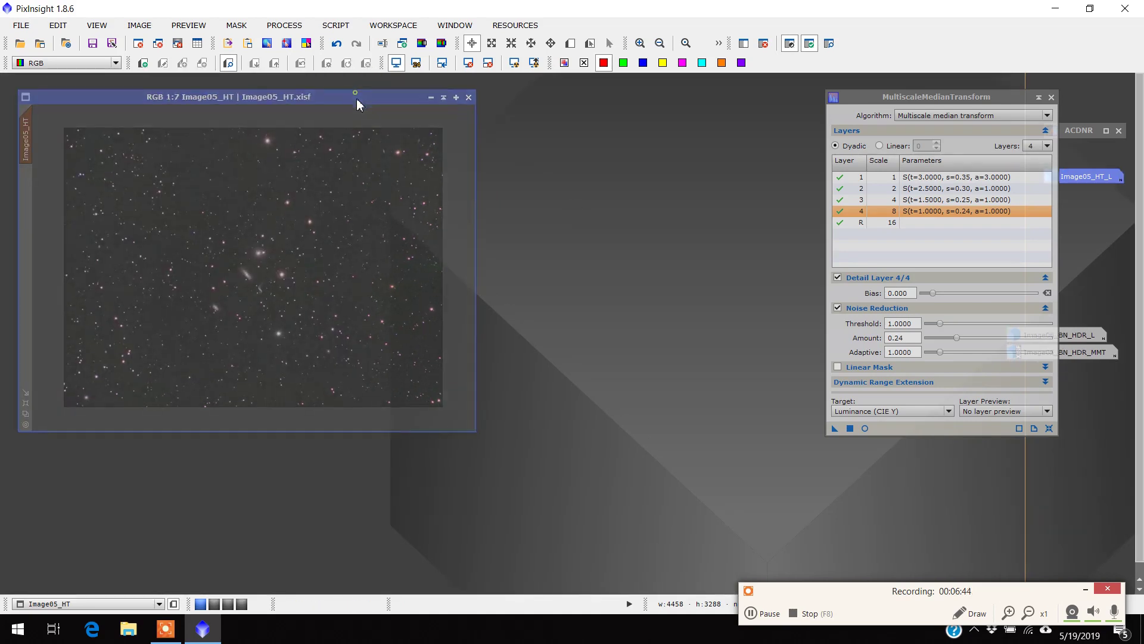
left_click_drag(358, 102, 657, 187)
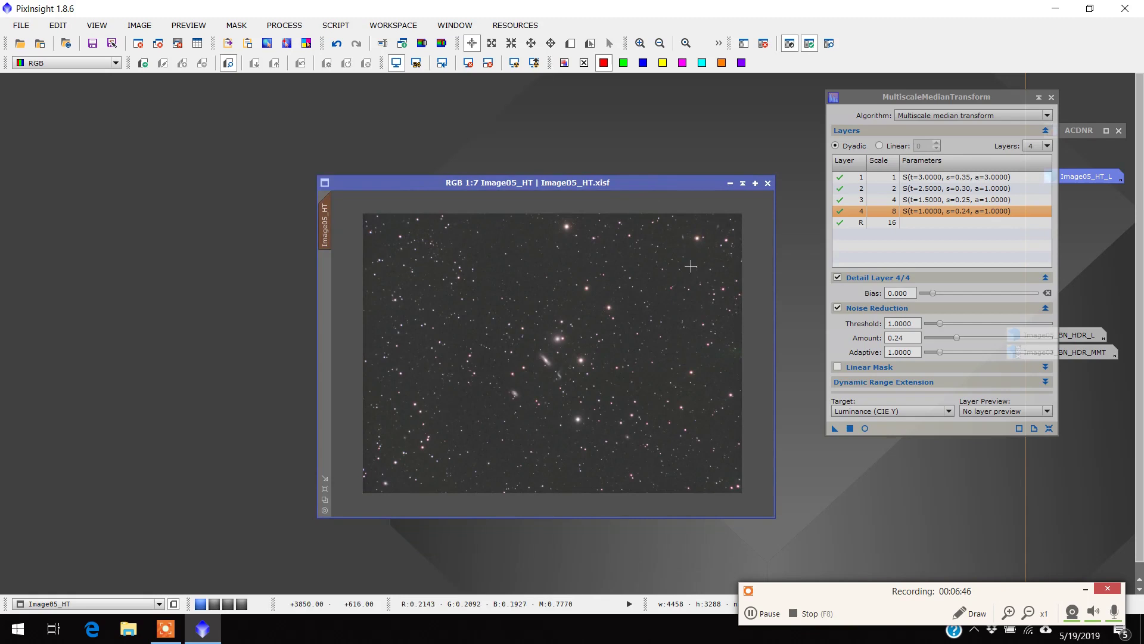
scroll(556, 360, "up", 3)
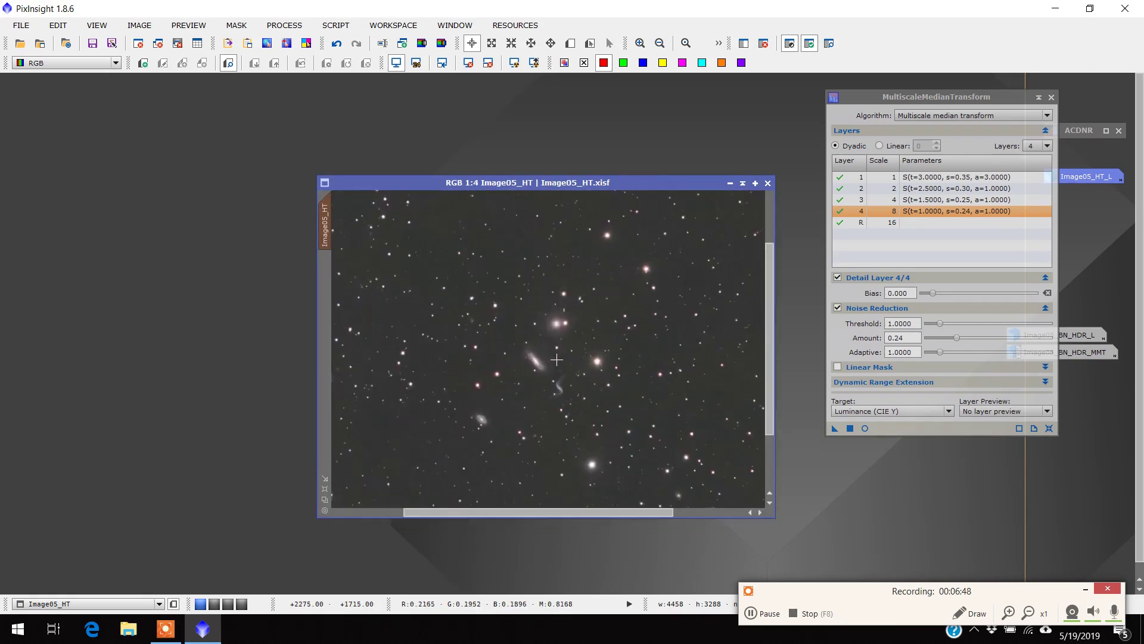
scroll(556, 359, "up", 2)
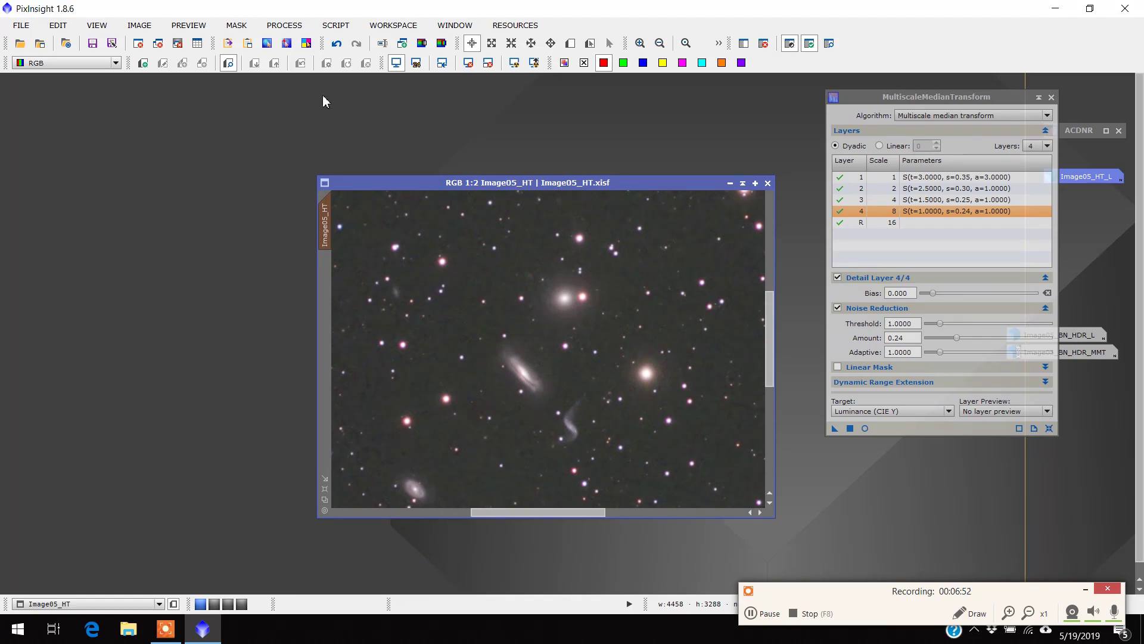
left_click(139, 25)
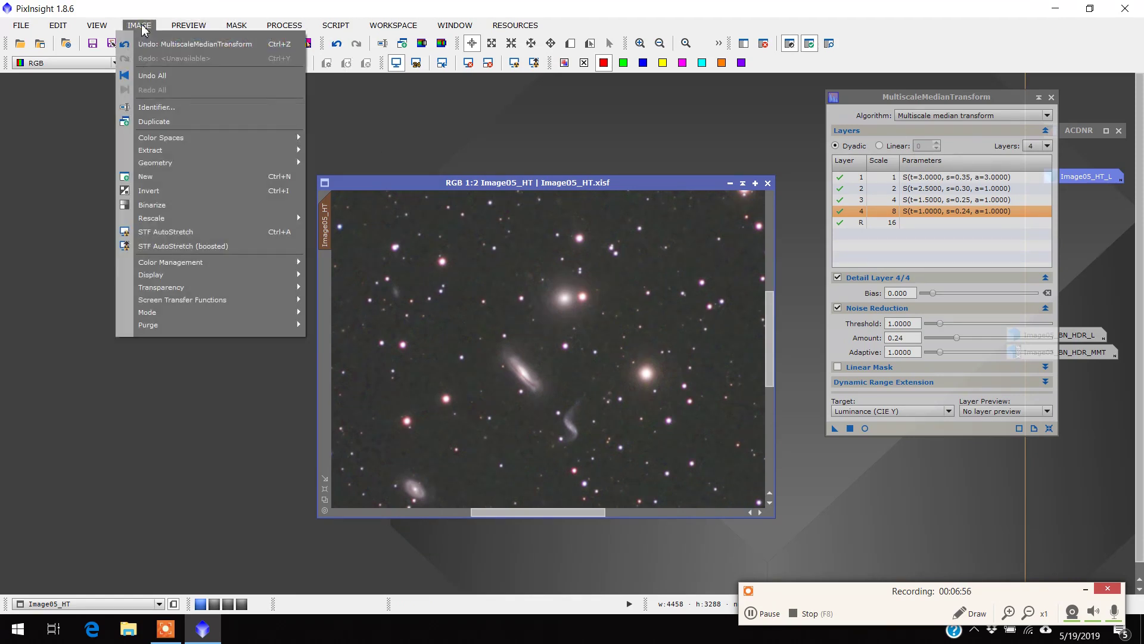
left_click(197, 45)
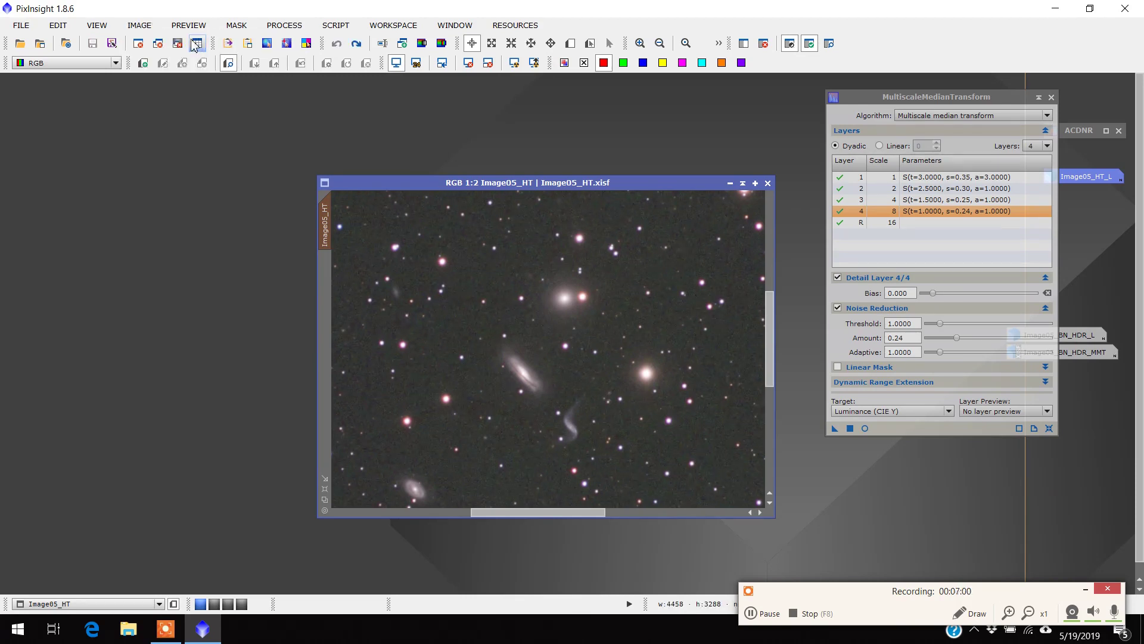
left_click(184, 26)
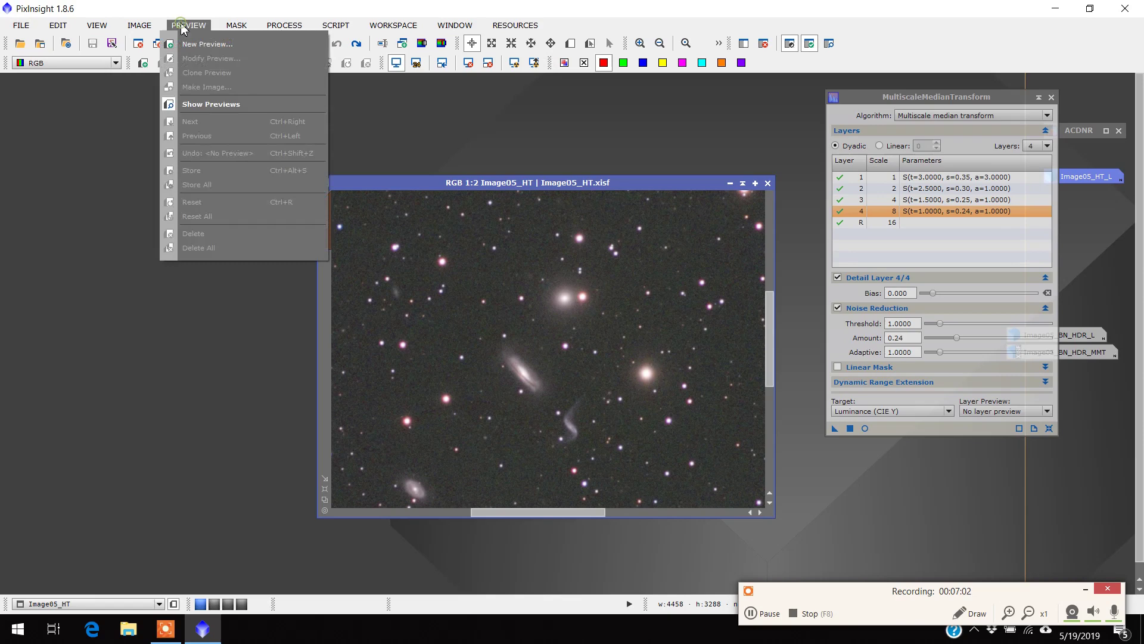
mouse_move(140, 25)
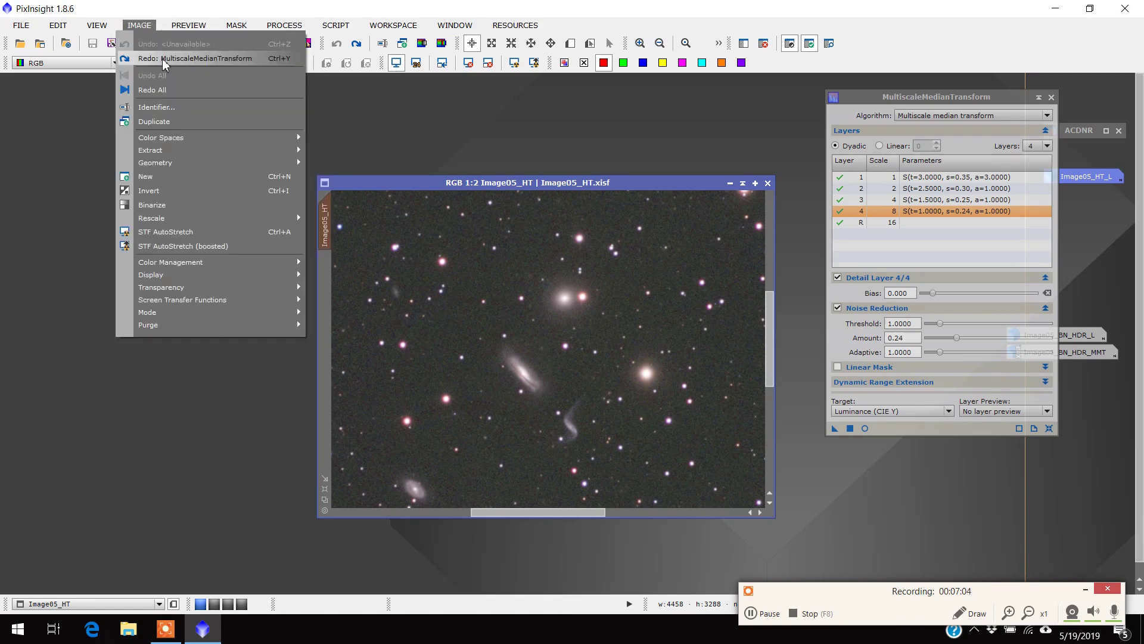
left_click(163, 60)
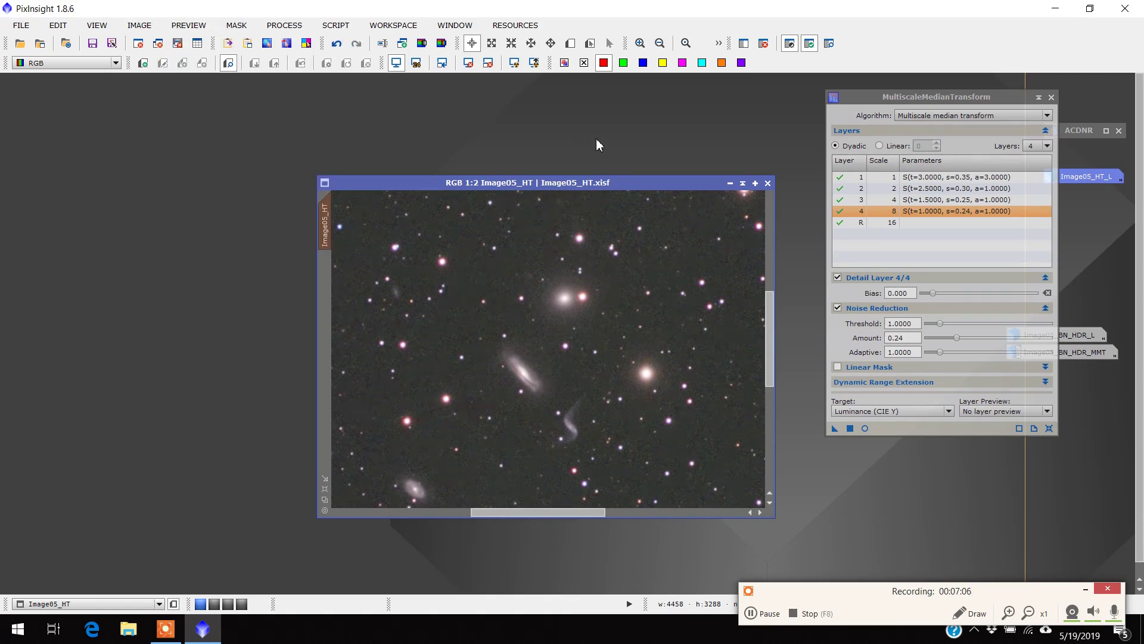
left_click_drag(672, 184, 426, 105)
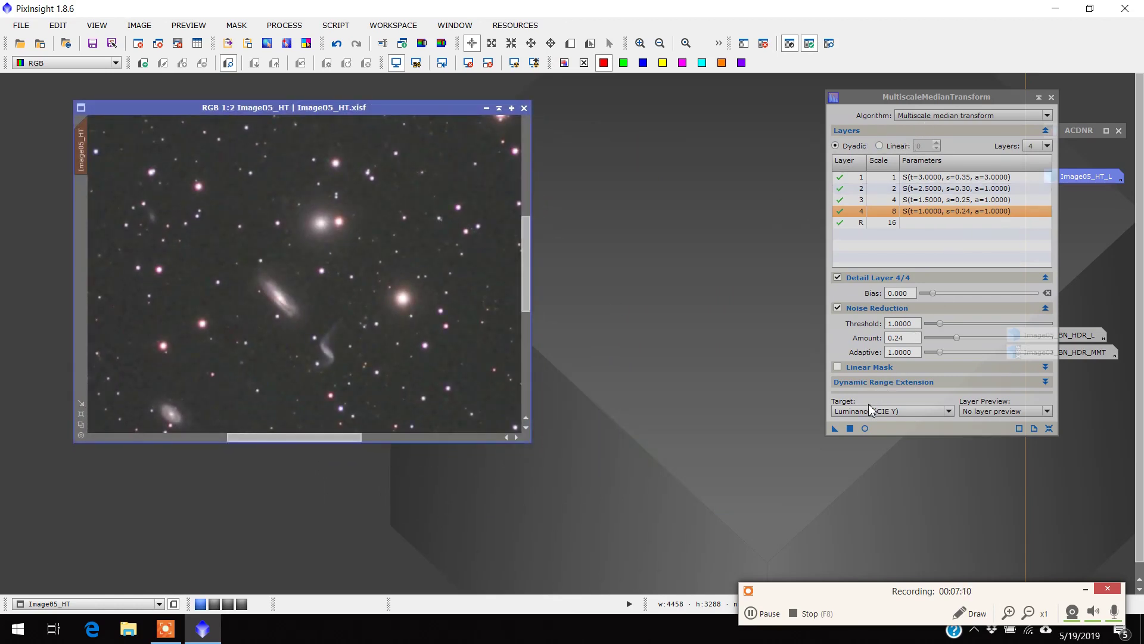
Switch the MultiscaleMedianTransform Target to Chrominance (restore CIE Y) and set Layers to 7
left_click(949, 410)
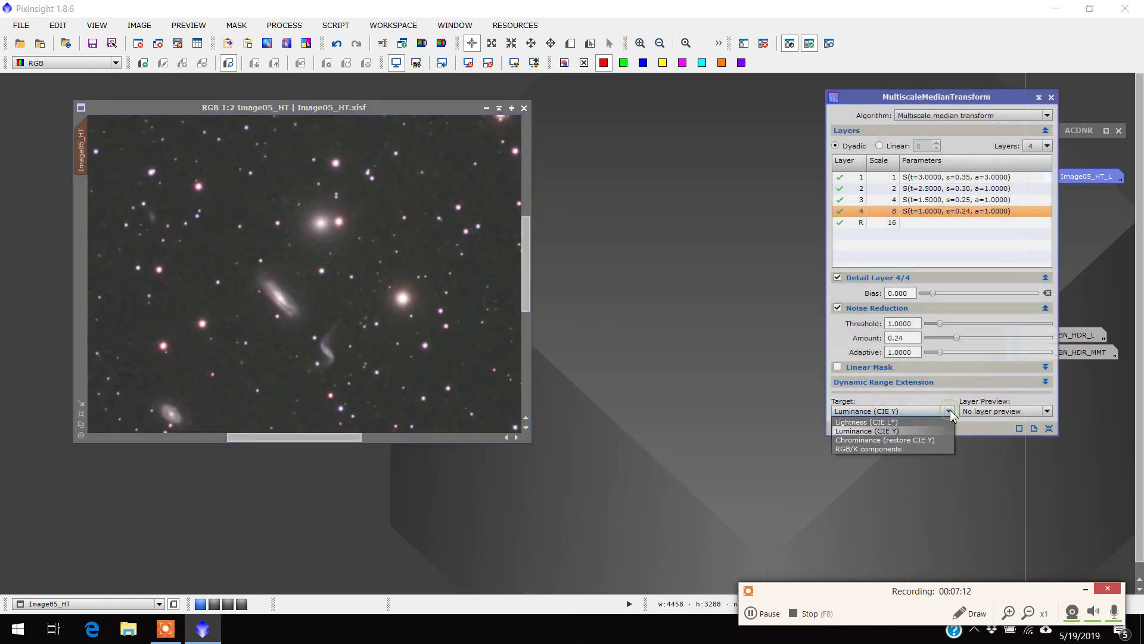
left_click(903, 441)
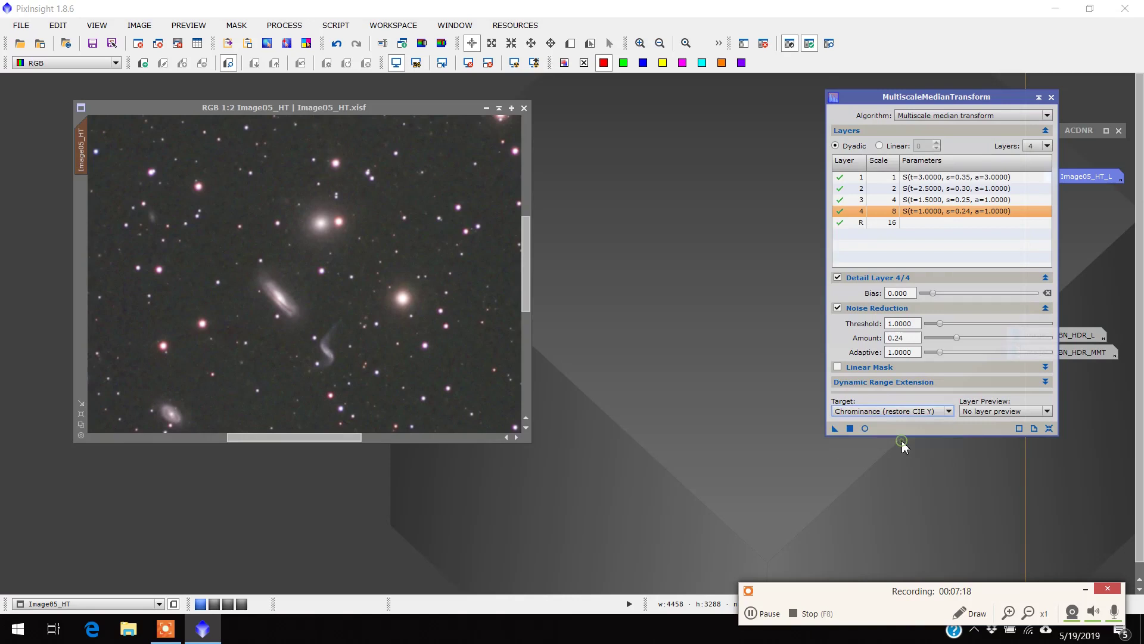
left_click(1048, 146)
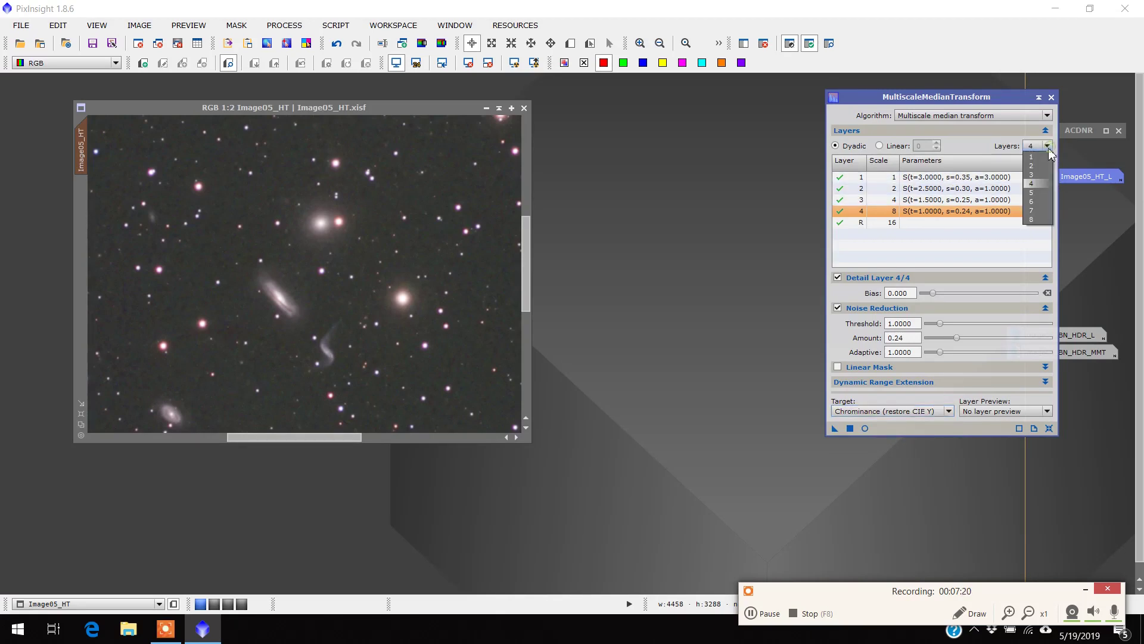
left_click(1033, 211)
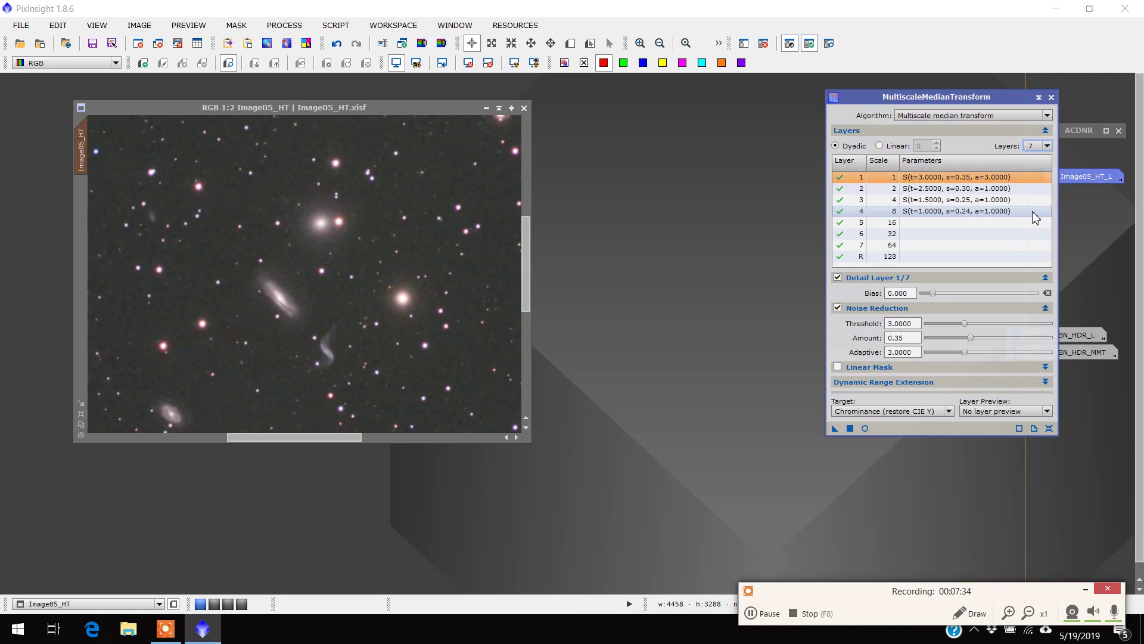
Set layer 1's noise reduction Amount to 1.00 and Adaptive to 1
left_click(838, 309)
left_click(838, 309)
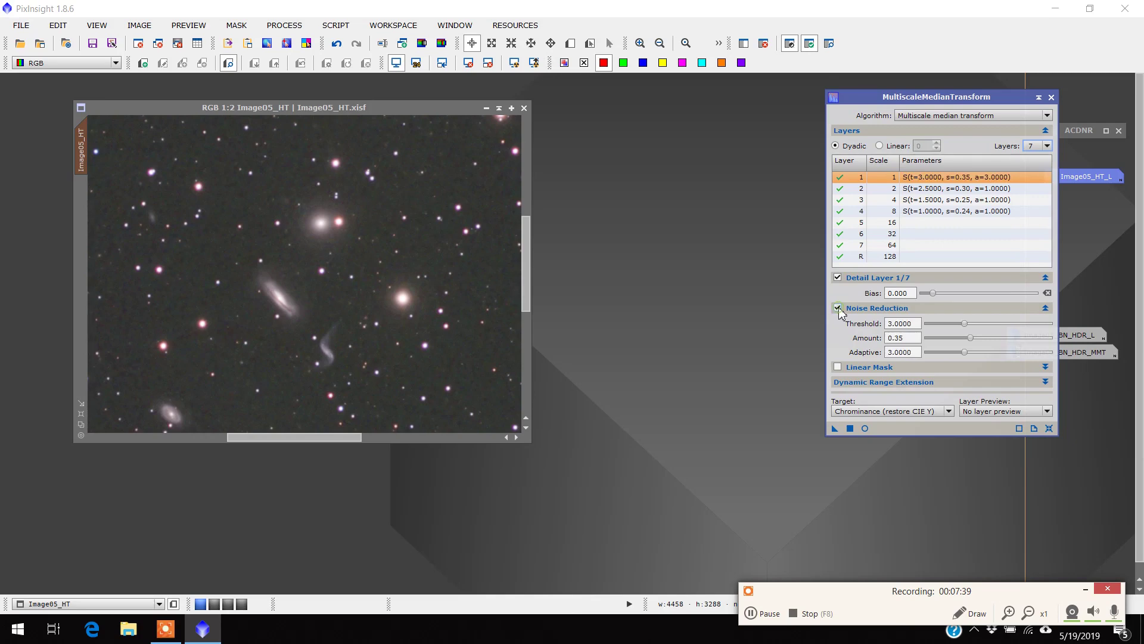
left_click(910, 337)
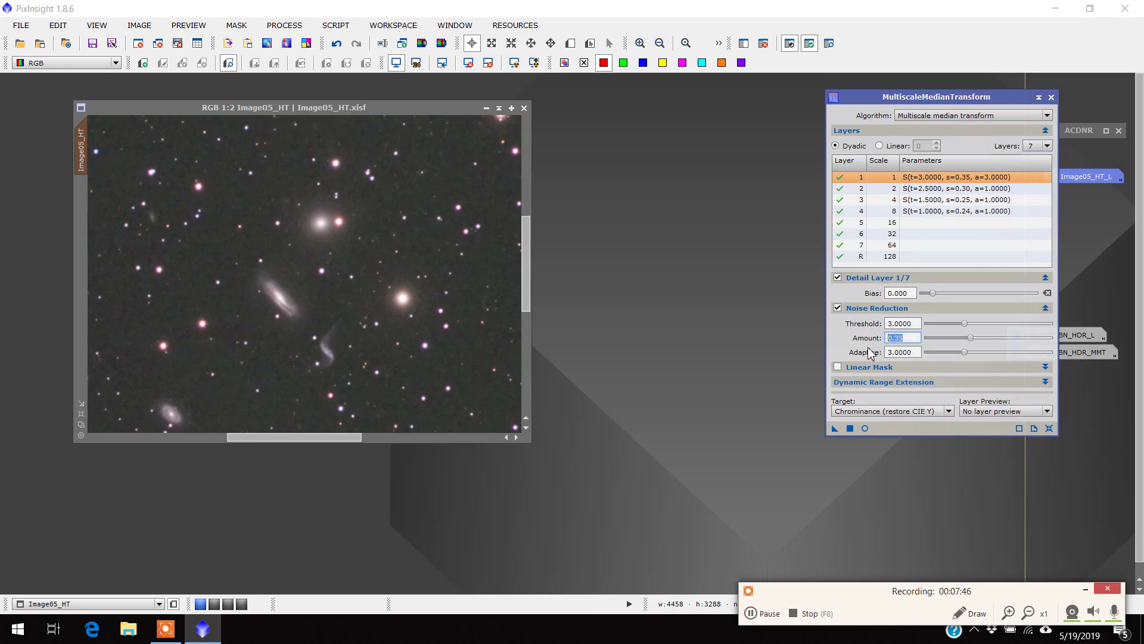
type("1")
left_click(901, 353)
type("1")
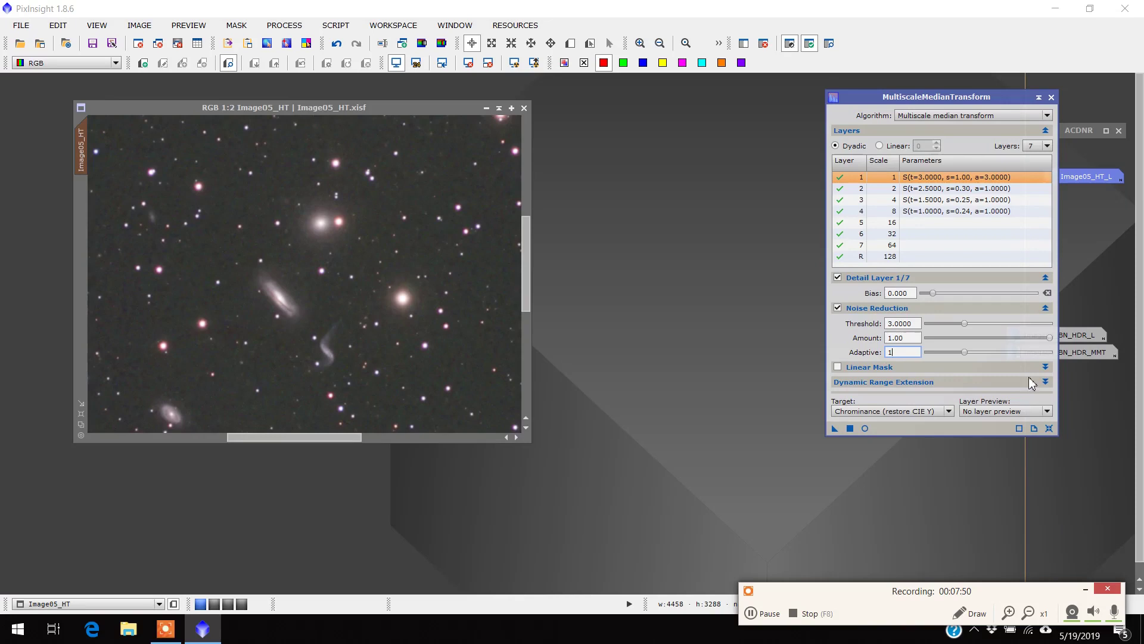
left_click(972, 189)
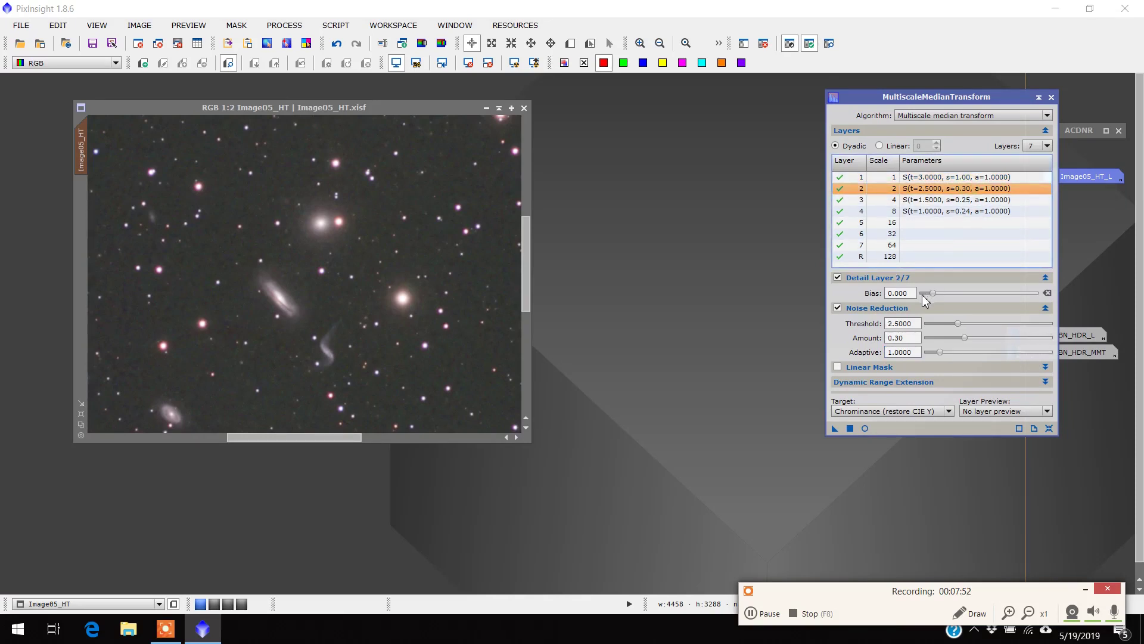
Give layer 2 noise reduction threshold 3 and amount 1.00
left_click(903, 323)
type("1")
key("BackSpace")
type("3")
left_click(901, 337)
type("1")
left_click(959, 200)
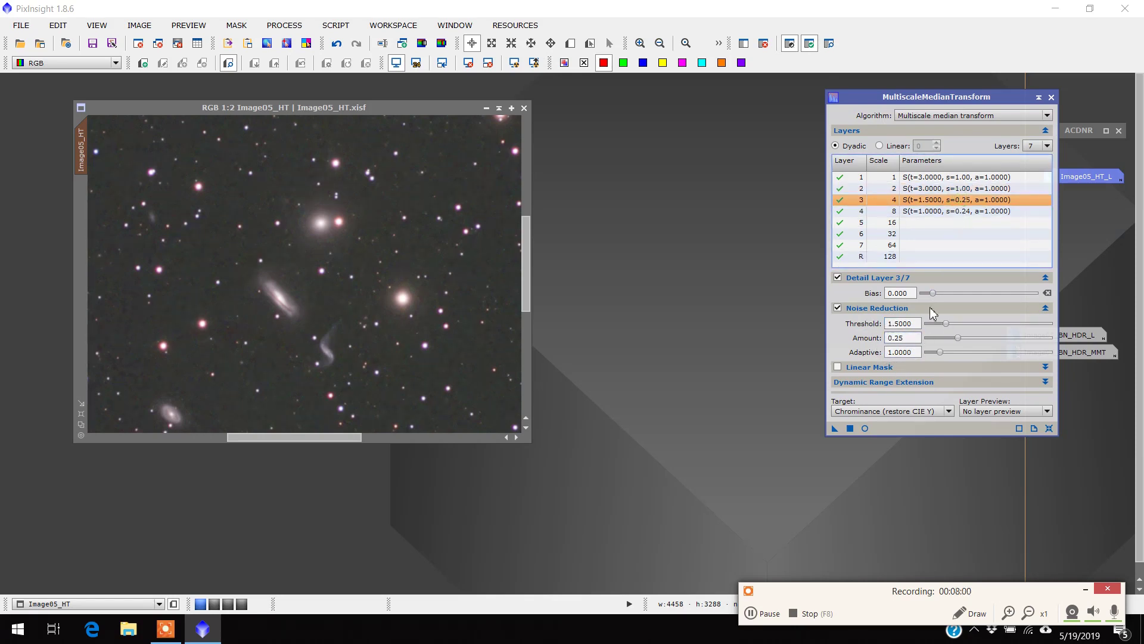
Give layer 3 noise reduction threshold 3 and amount 0.81
left_click(918, 323)
type("3")
key("Tab")
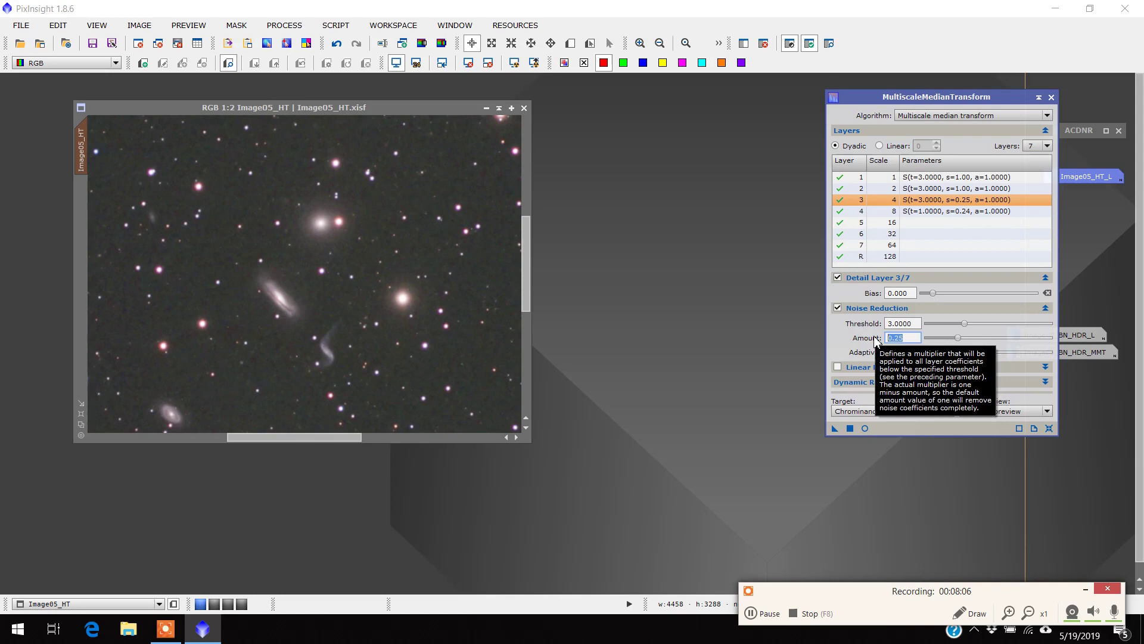
type(".81")
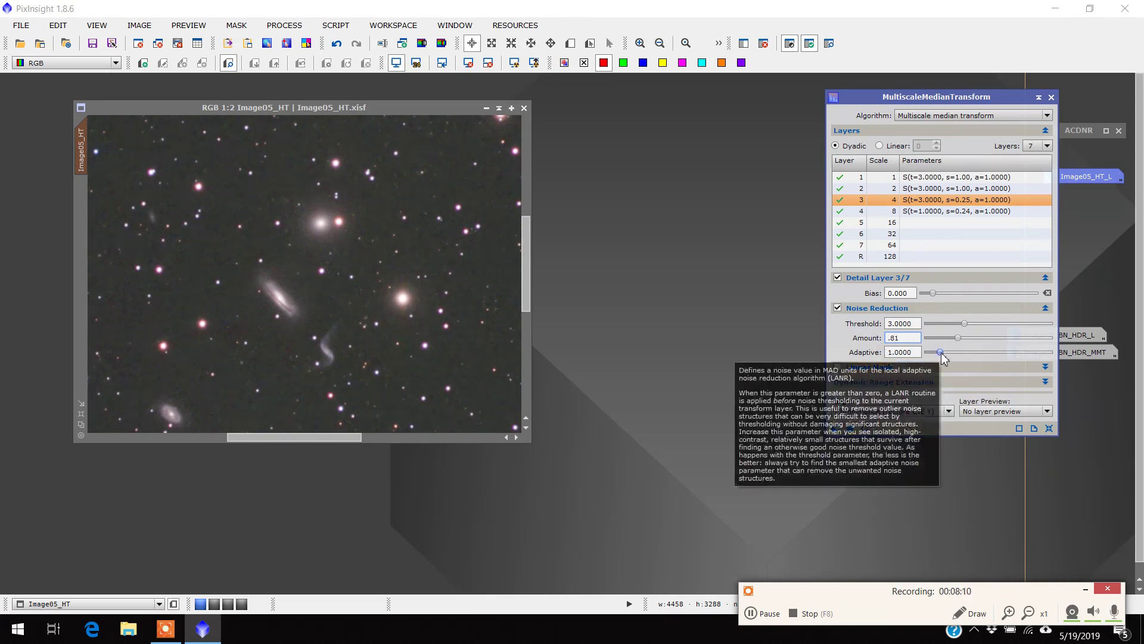
left_click(972, 213)
Give layer 4 noise reduction threshold 3 and amount 0.81
double_click(901, 323)
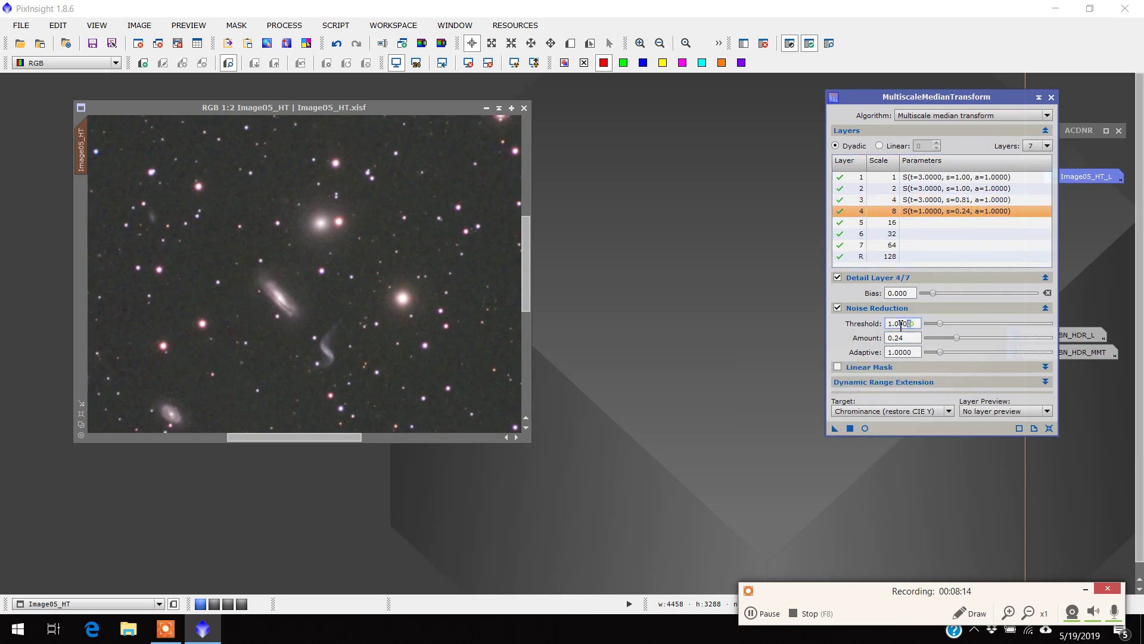
type("3")
key("Tab")
type(".81.81")
left_click_drag(919, 338, 853, 346)
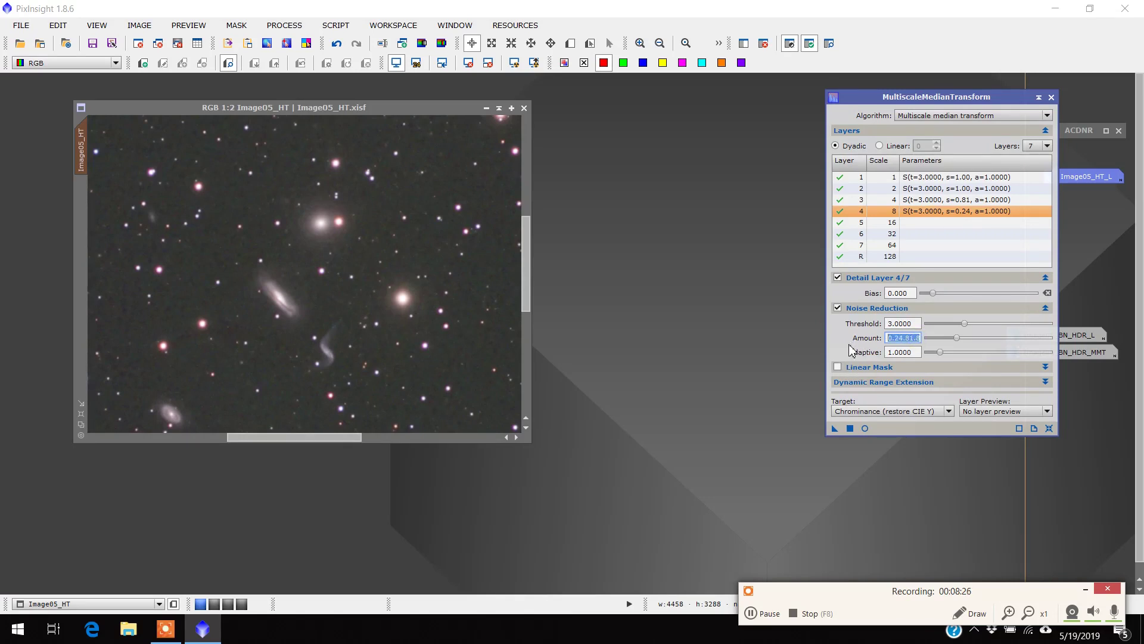
key("BackSpace")
type(".81")
Apply the chrominance MultiscaleMedianTransform to Image05_HT and wait until processing completes (03:39.98)
left_click(954, 200)
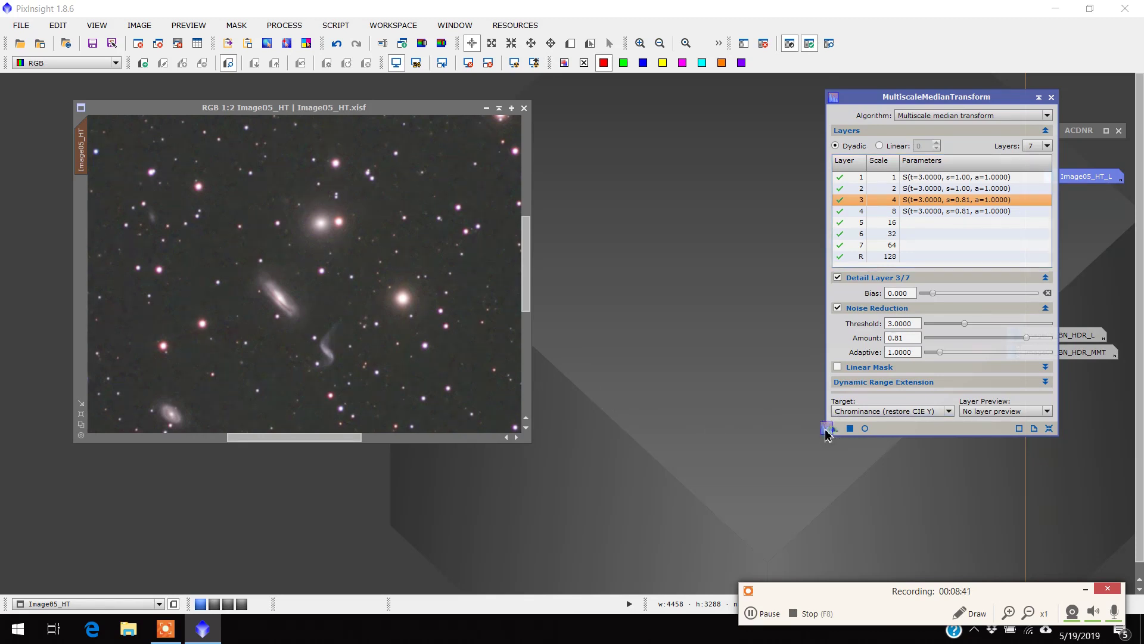
left_click_drag(830, 429, 449, 320)
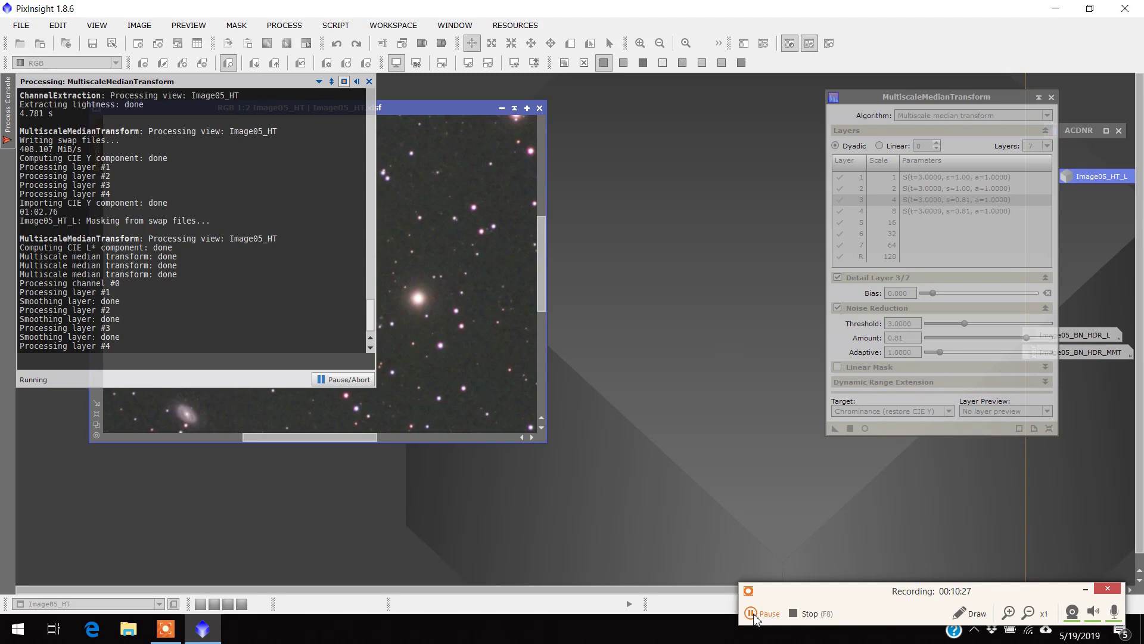
left_click(752, 614)
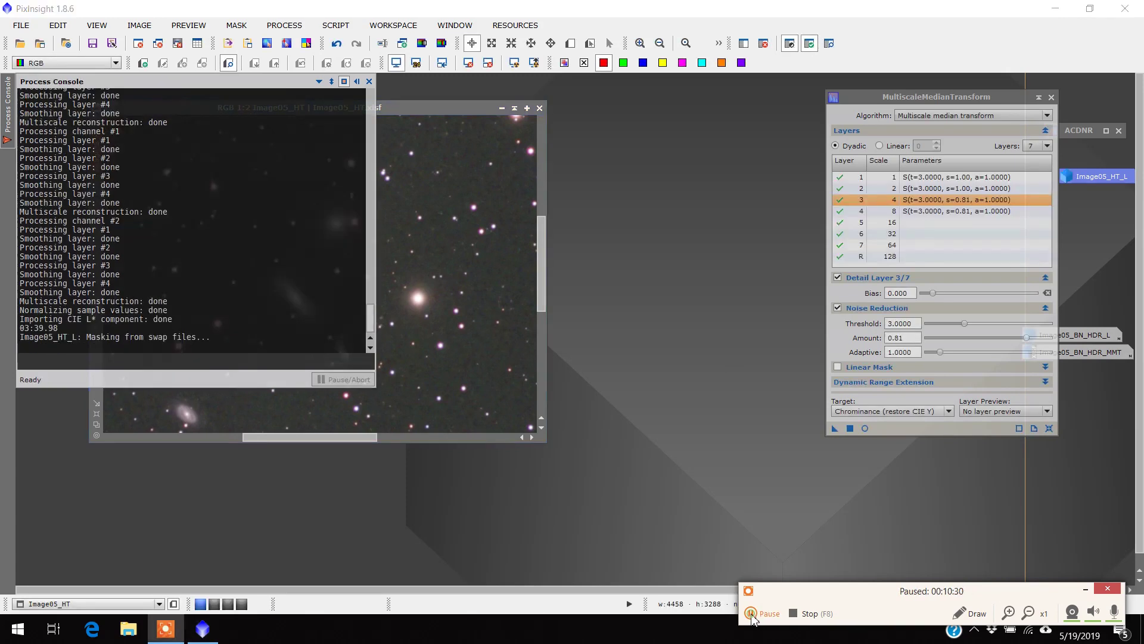
left_click(752, 614)
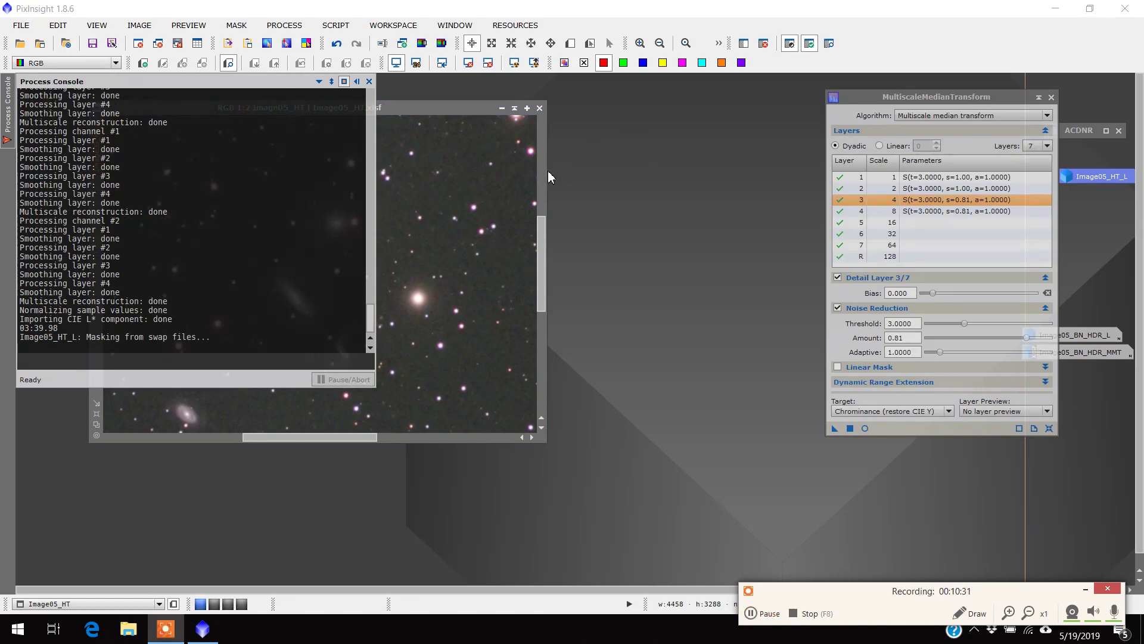
Close the Process Console and move the Image05_HT window to the screen centre
left_click(285, 362)
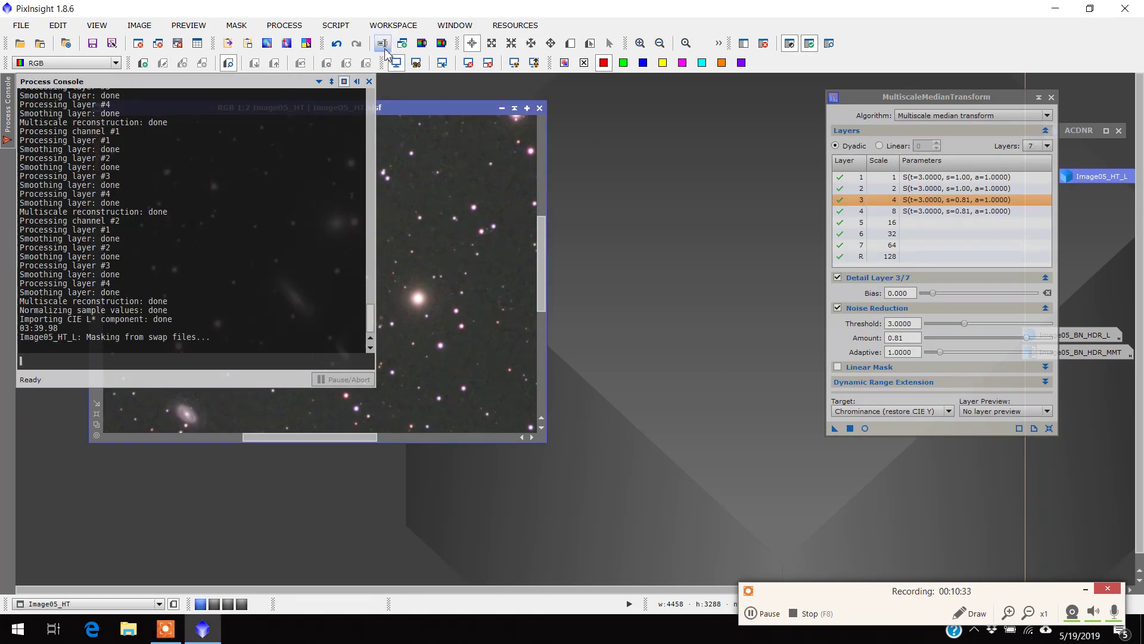
left_click(372, 83)
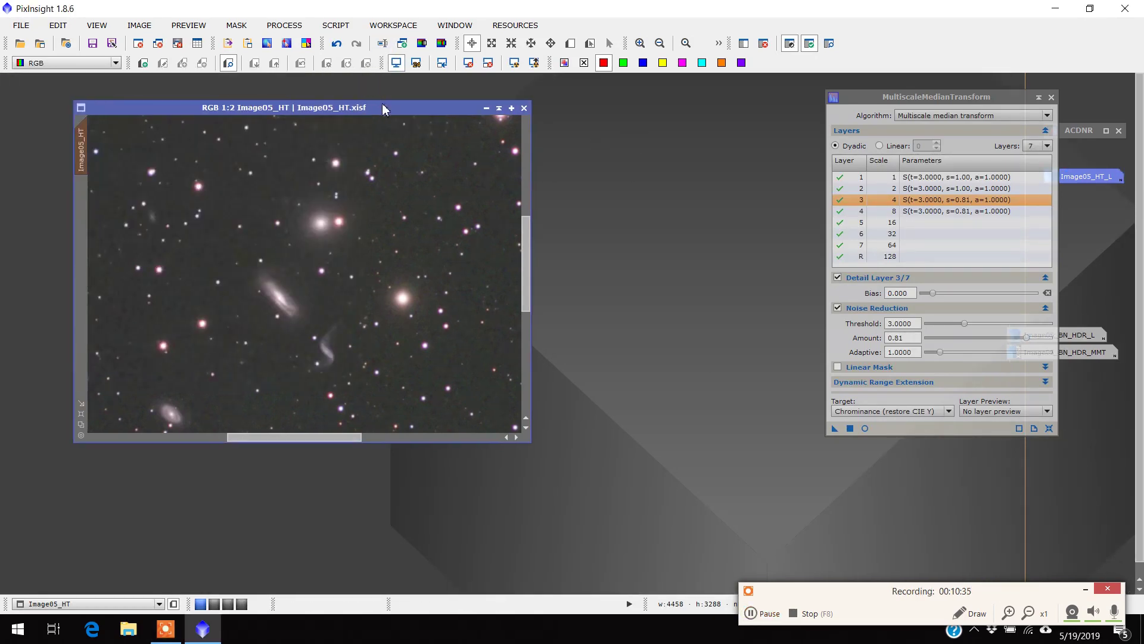
left_click_drag(382, 102, 653, 219)
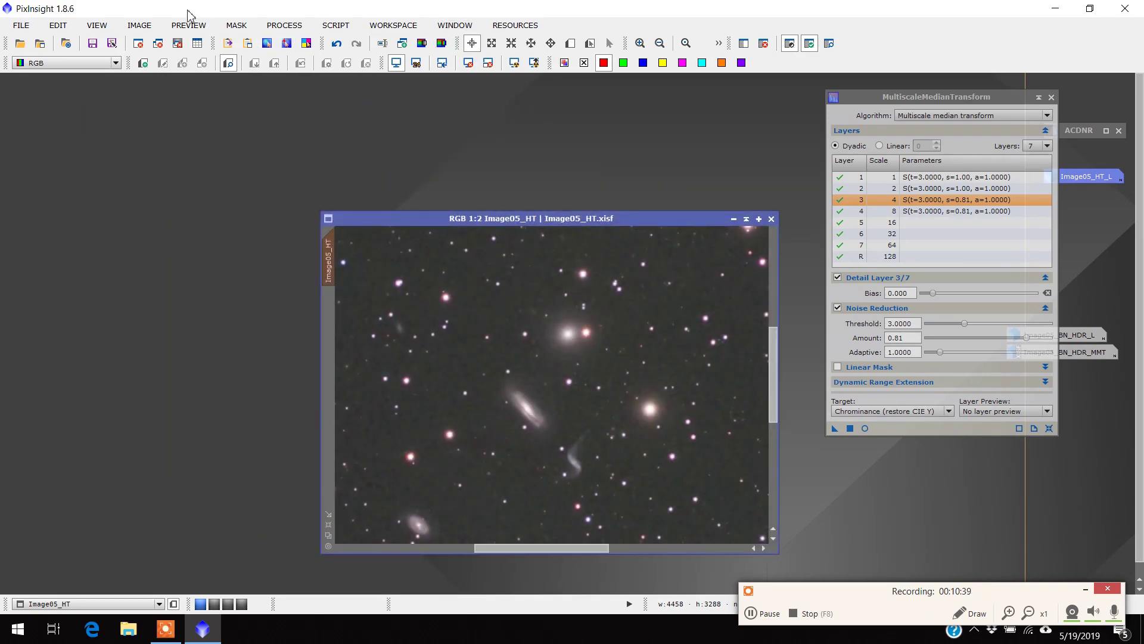
Undo then redo MultiscaleMedianTransform to compare, and move the window to the upper left
left_click(141, 25)
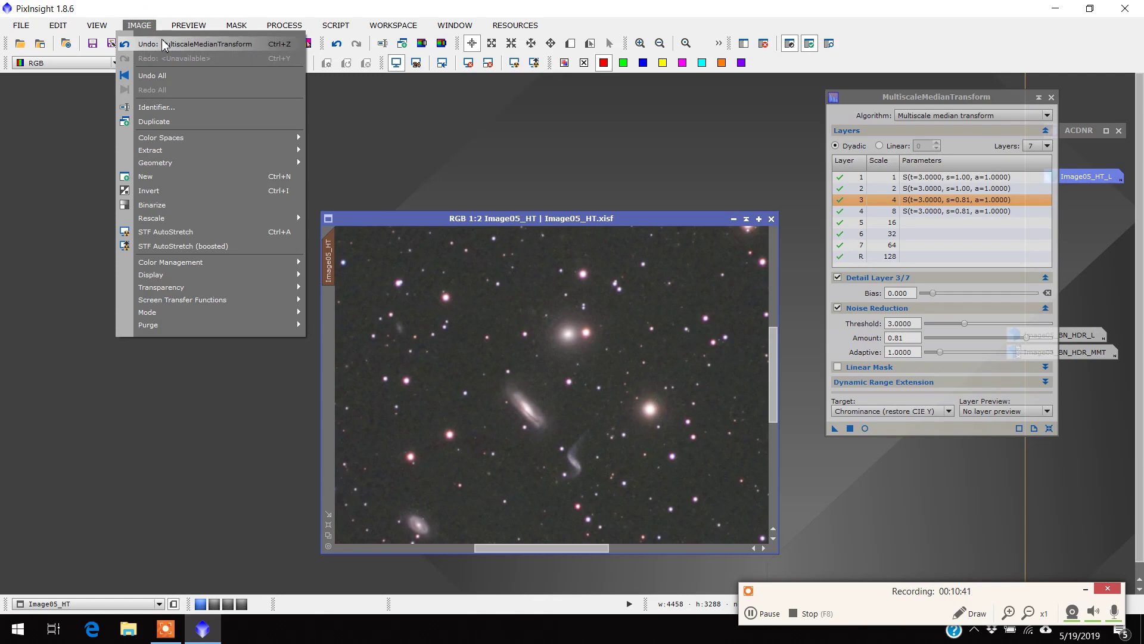
left_click(164, 45)
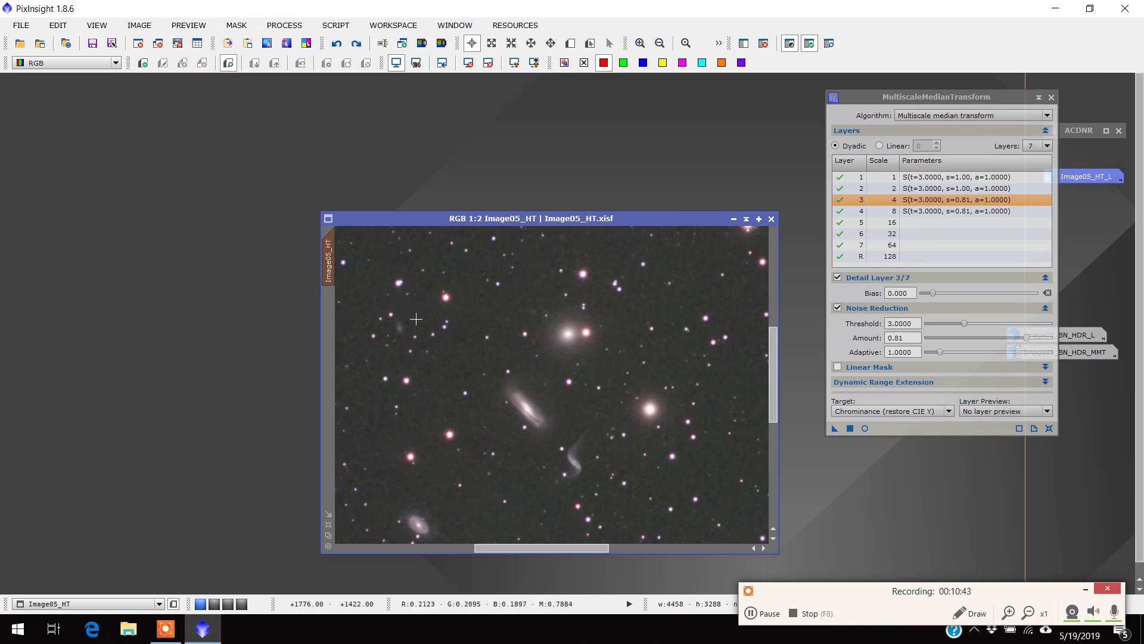
scroll(516, 395, "up", 2)
scroll(516, 396, "down", 1)
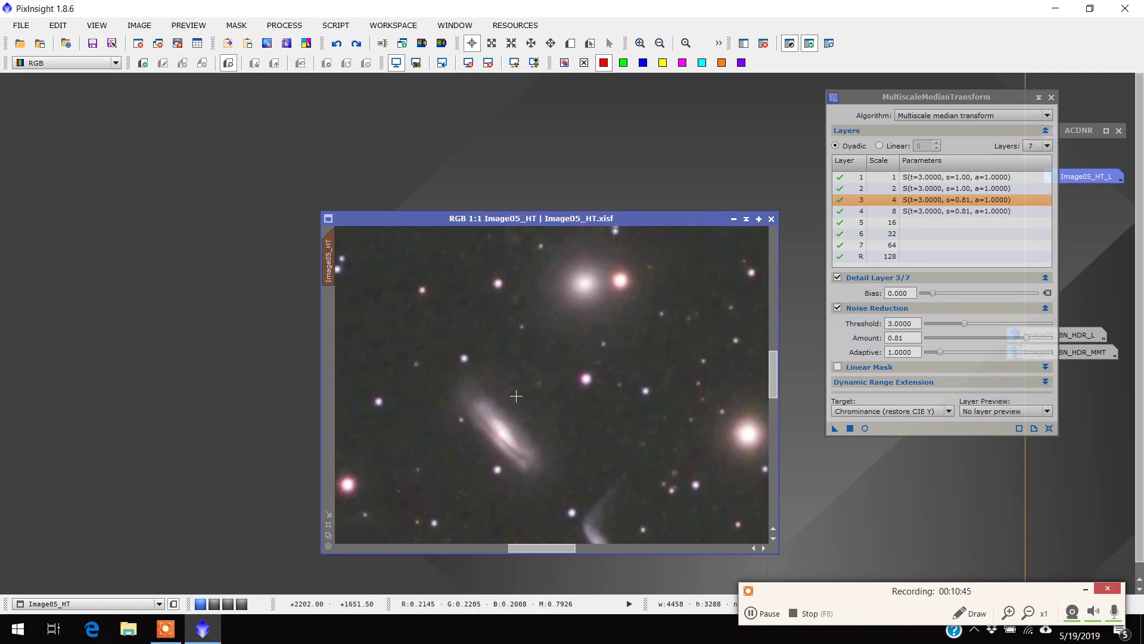
left_click(139, 25)
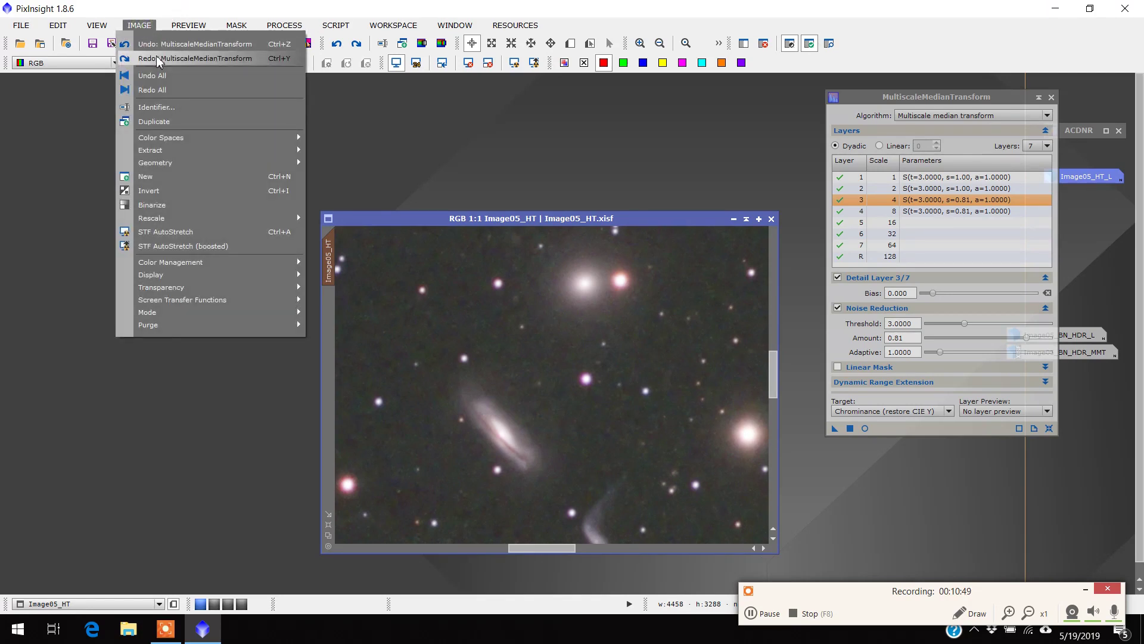
left_click(158, 58)
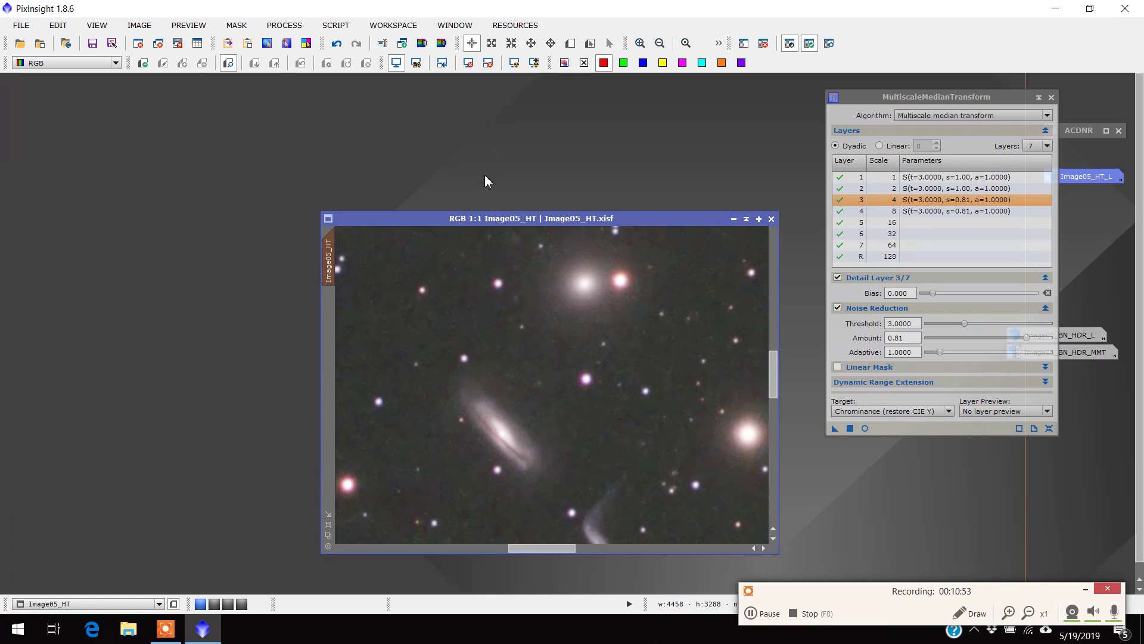
left_click_drag(511, 222, 281, 85)
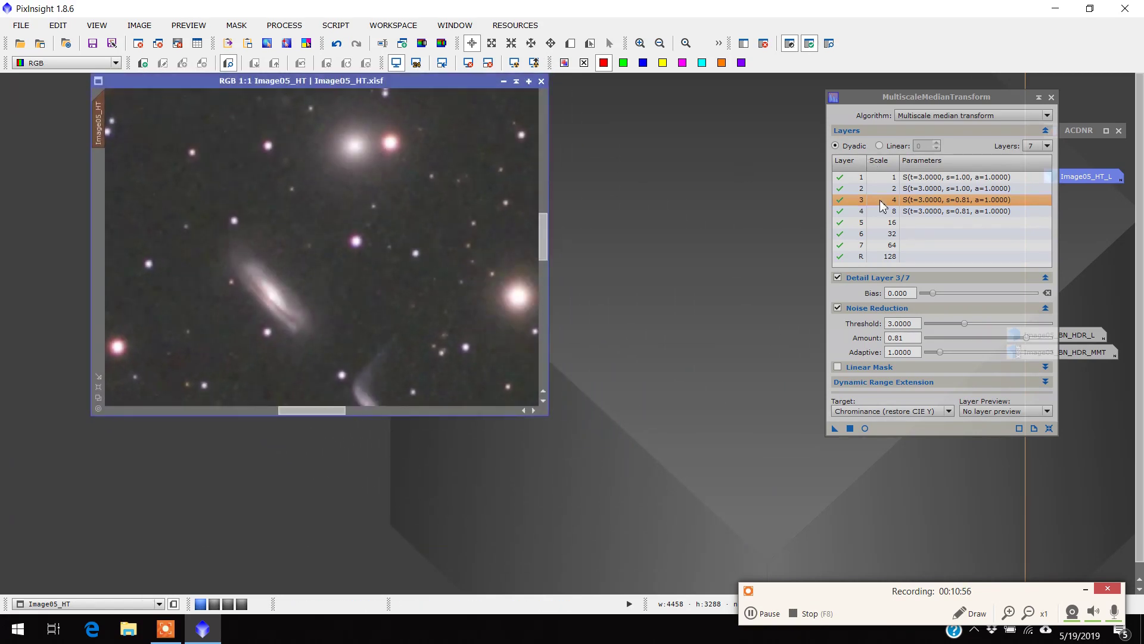
Close the MultiscaleMedianTransform window and reposition the image in the workspace
left_click(1051, 97)
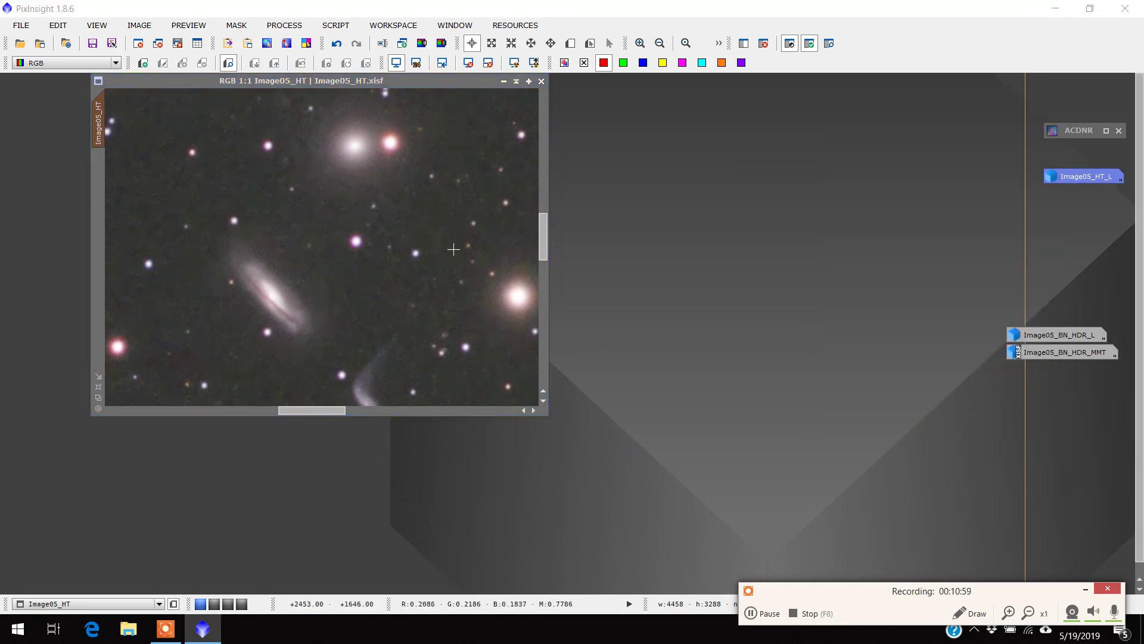
scroll(406, 166, "down", 2)
left_click_drag(432, 80, 470, 131)
scroll(392, 214, "down", 1)
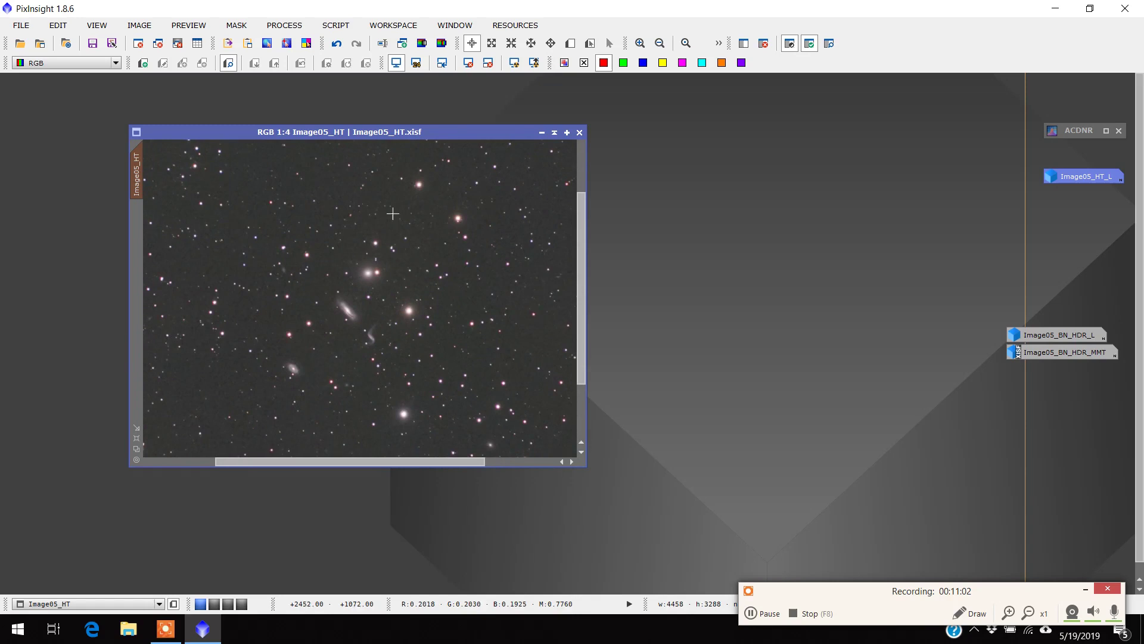
Save the image as Image05_MMT.xisf in the Output folder, accepting the XSIF options
left_click(21, 25)
left_click(55, 137)
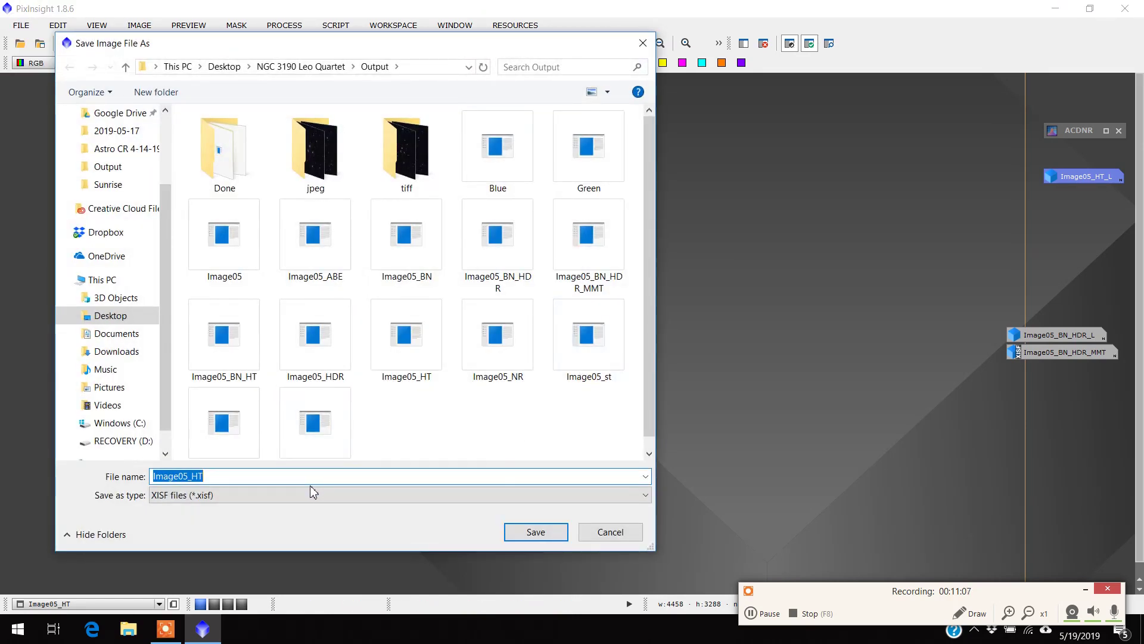
left_click(322, 475)
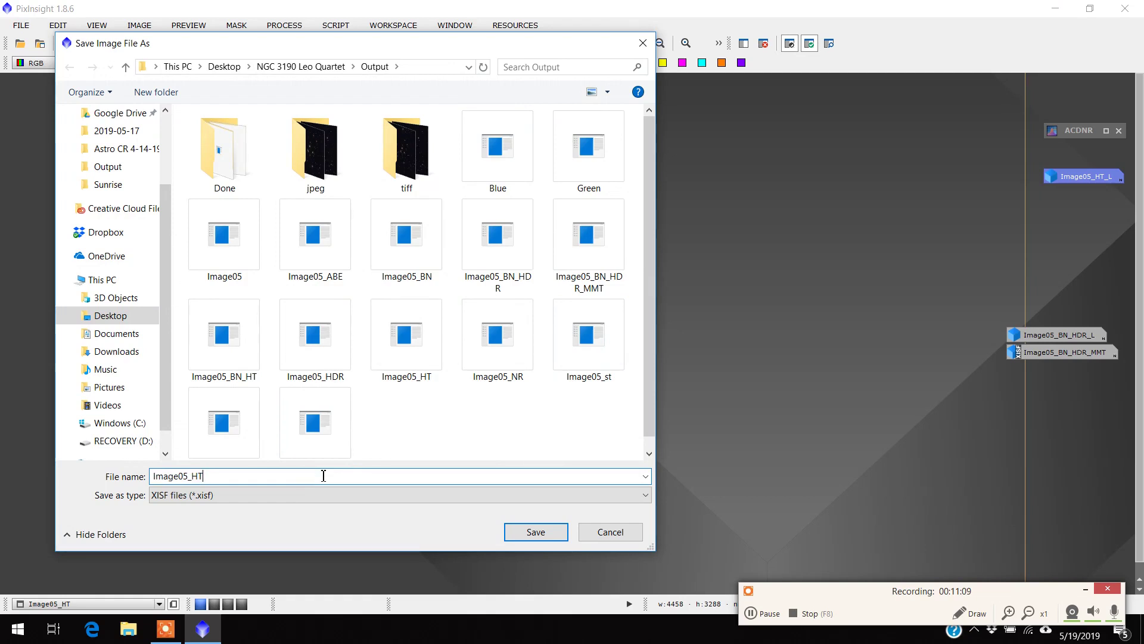
key("shift+Left")
key("shift+Left")
type("M")
type("M")
left_click(542, 534)
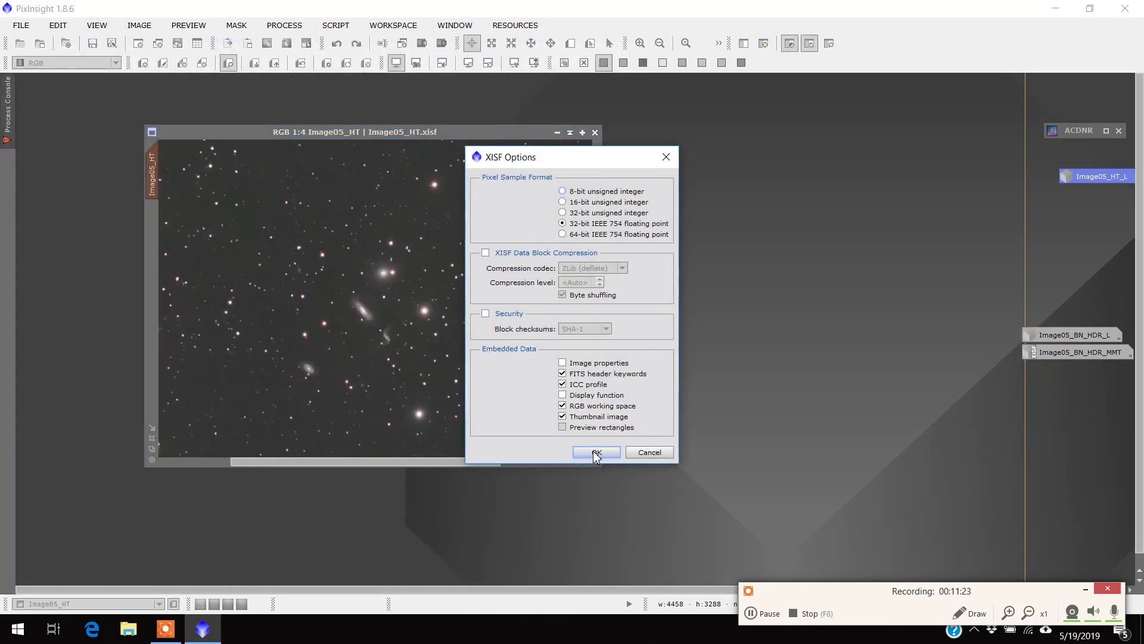
left_click(595, 453)
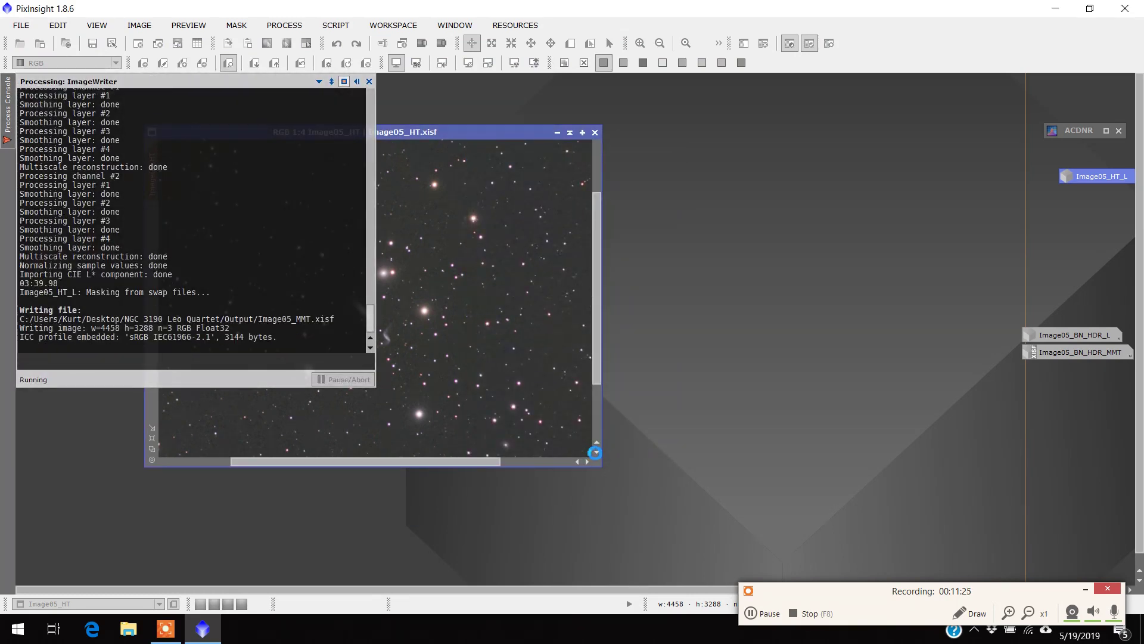
Close the Process Console and remove the mask from the image
left_click(368, 81)
left_click_drag(438, 136, 371, 101)
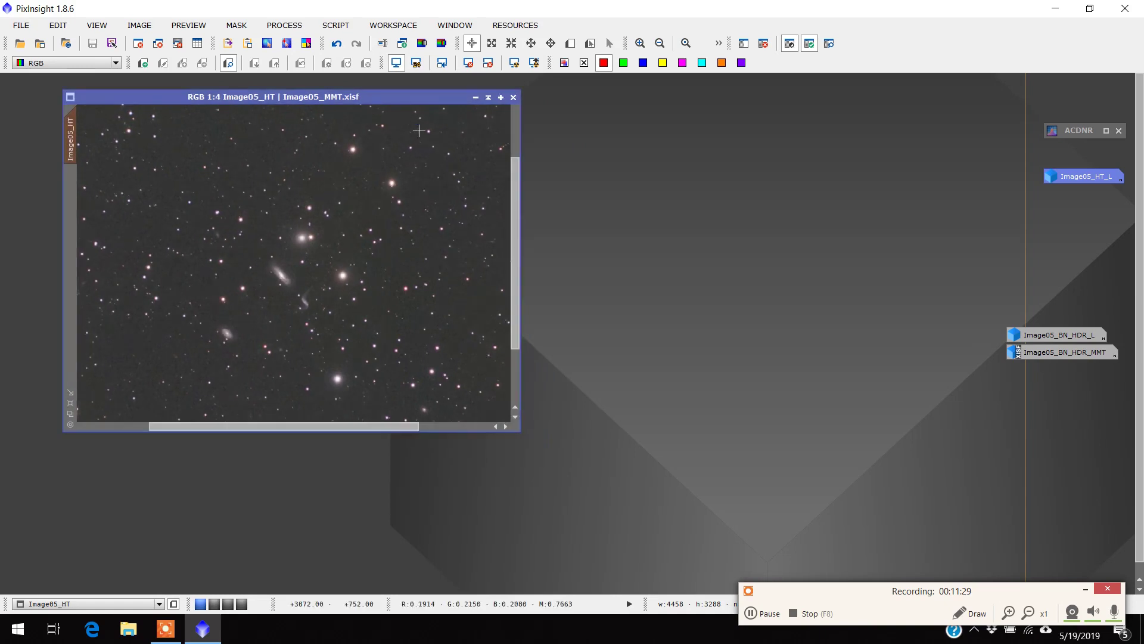
left_click(763, 45)
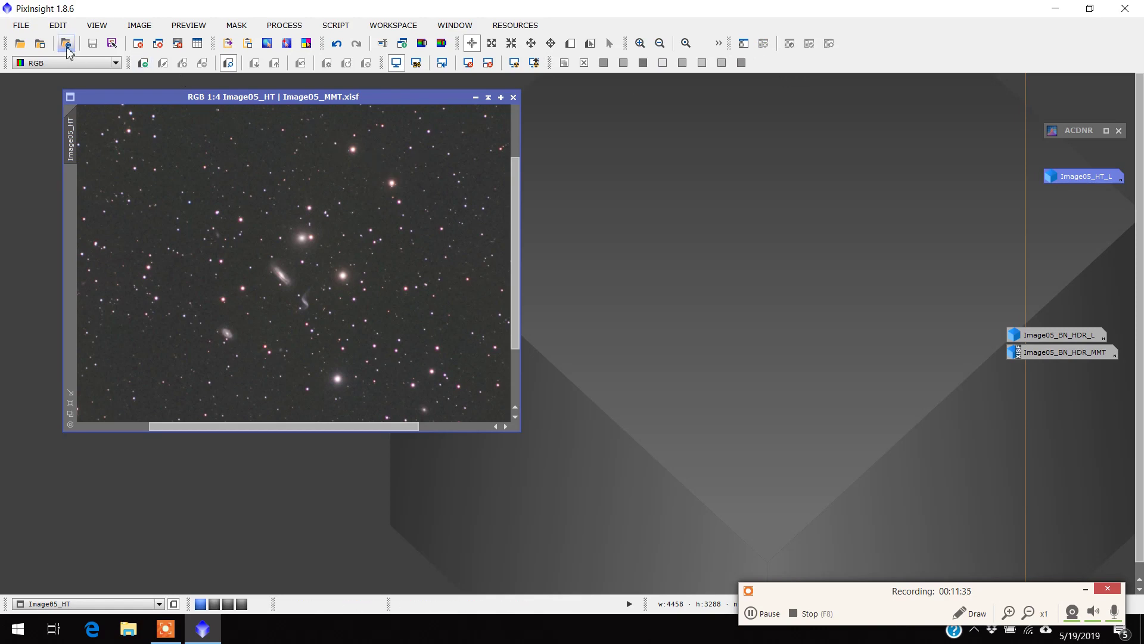
Resave over Image05_MMT.xisf, confirming the overwrite and accepting the XSIF options
left_click(21, 25)
left_click(43, 141)
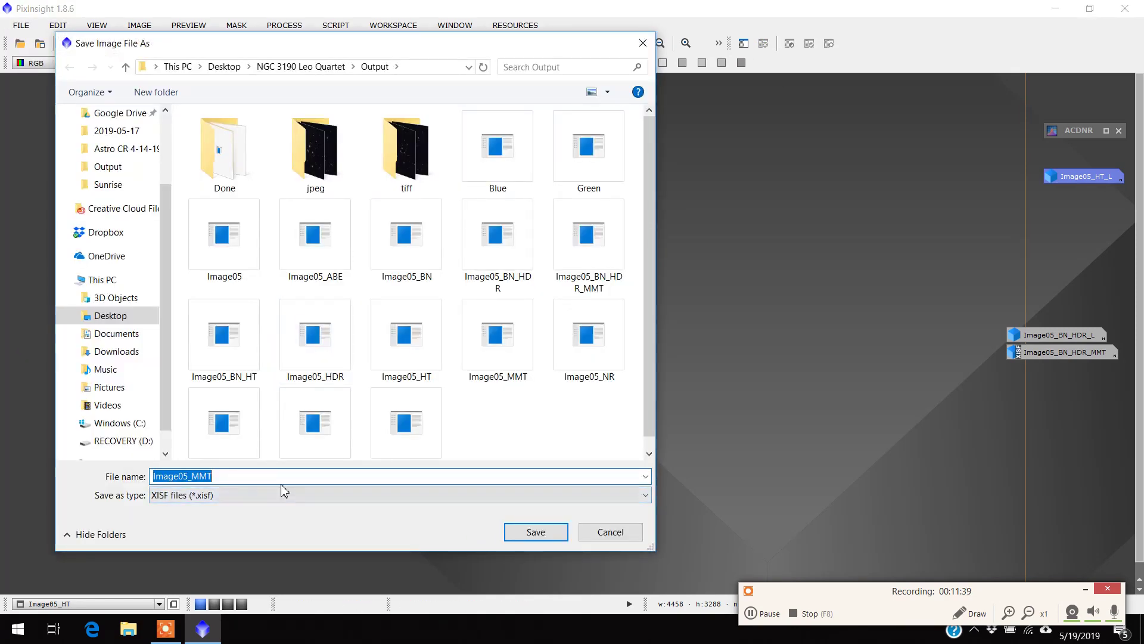
left_click(518, 531)
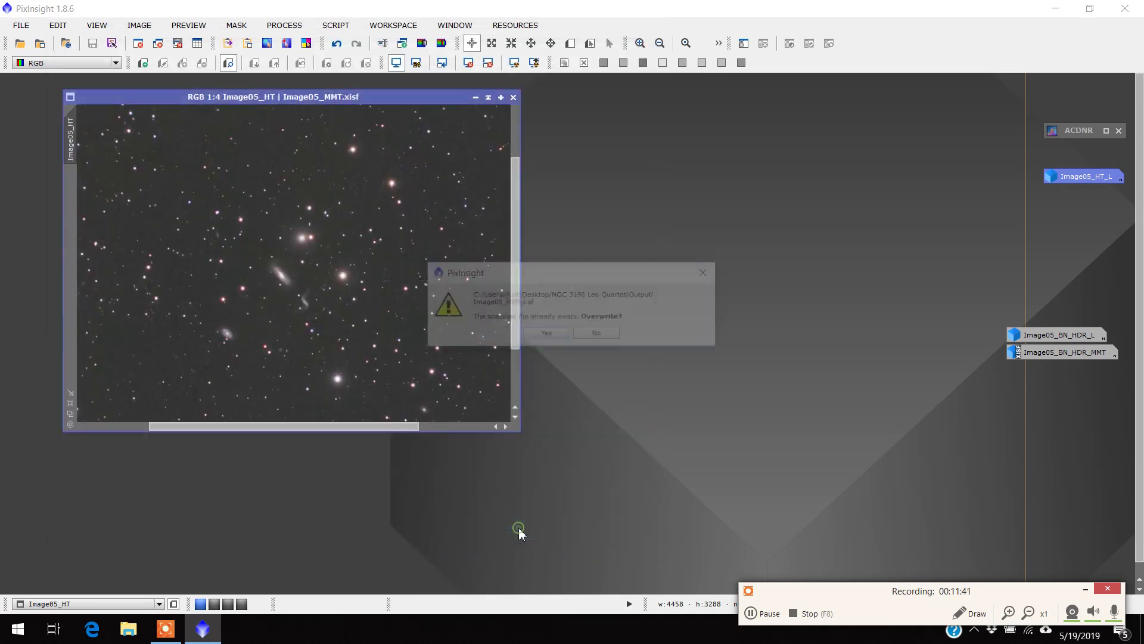
left_click(541, 333)
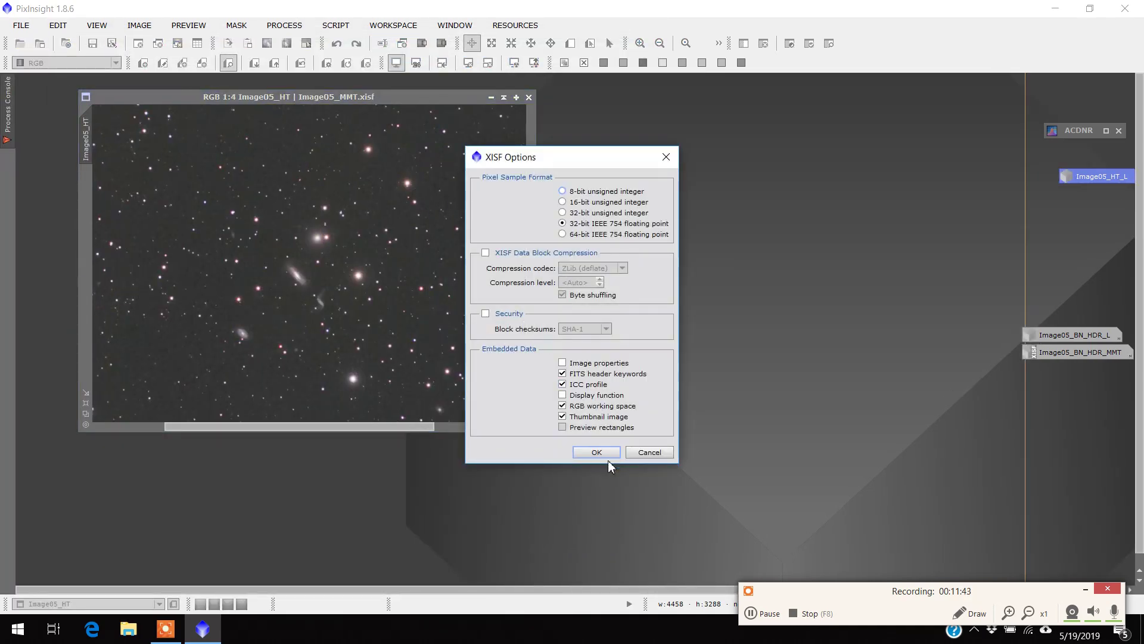
left_click(604, 454)
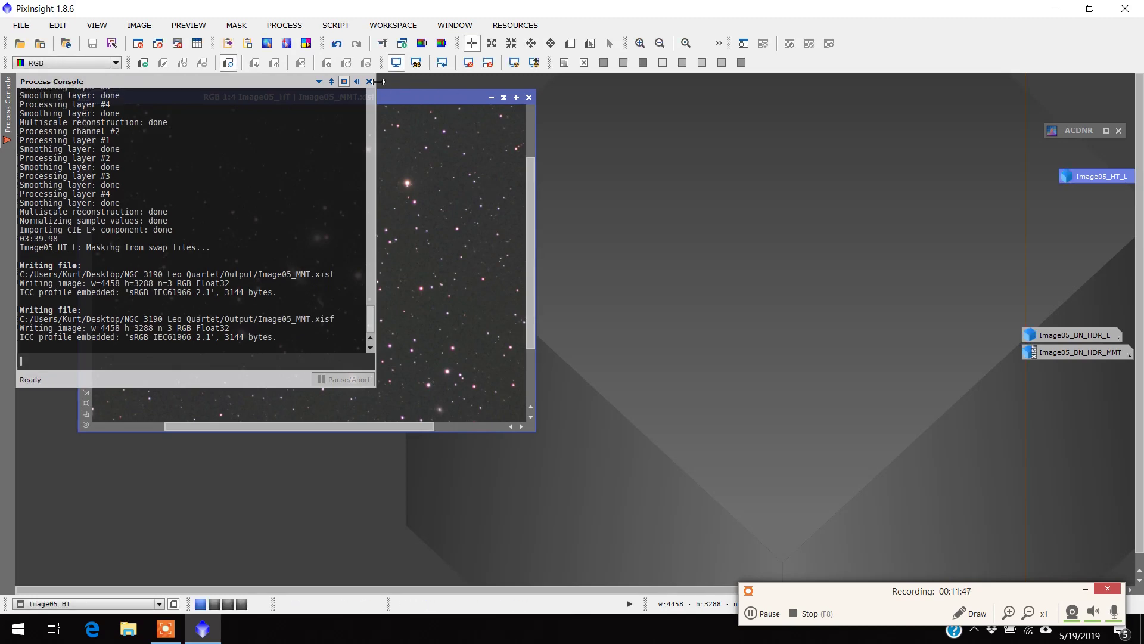
Zoom out, then open Image05_BN_HDR_MMT from its icon and place it right of Image05_MMT
left_click(369, 81)
scroll(358, 116, "down", 2)
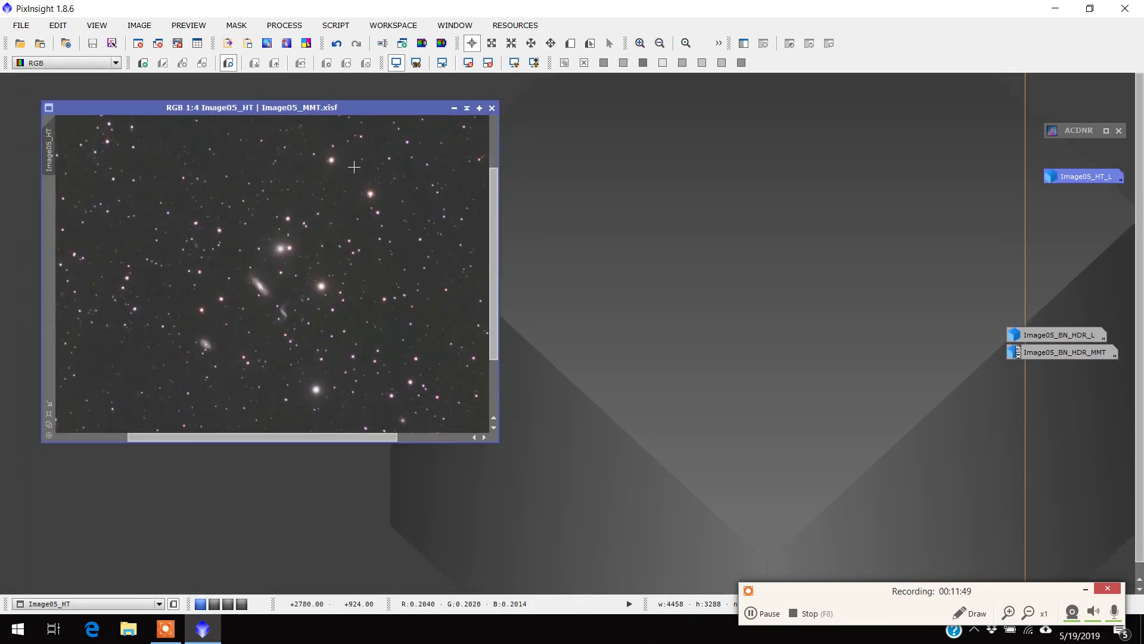
scroll(370, 131, "down", 1)
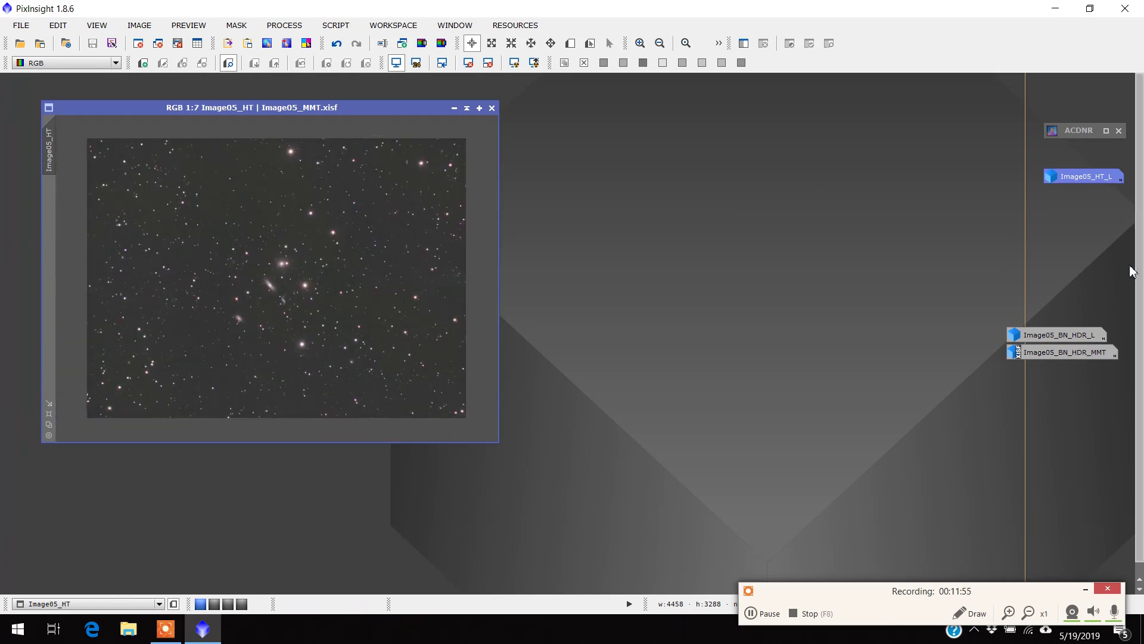
mouse_move(1086, 178)
double_click(1067, 352)
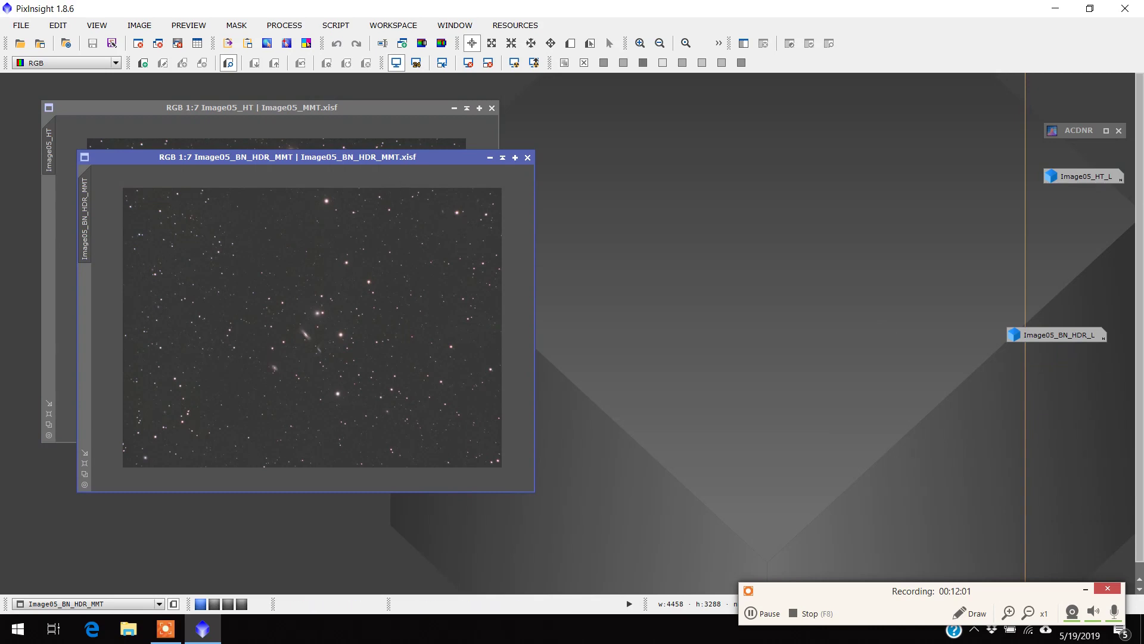
left_click_drag(394, 158, 835, 118)
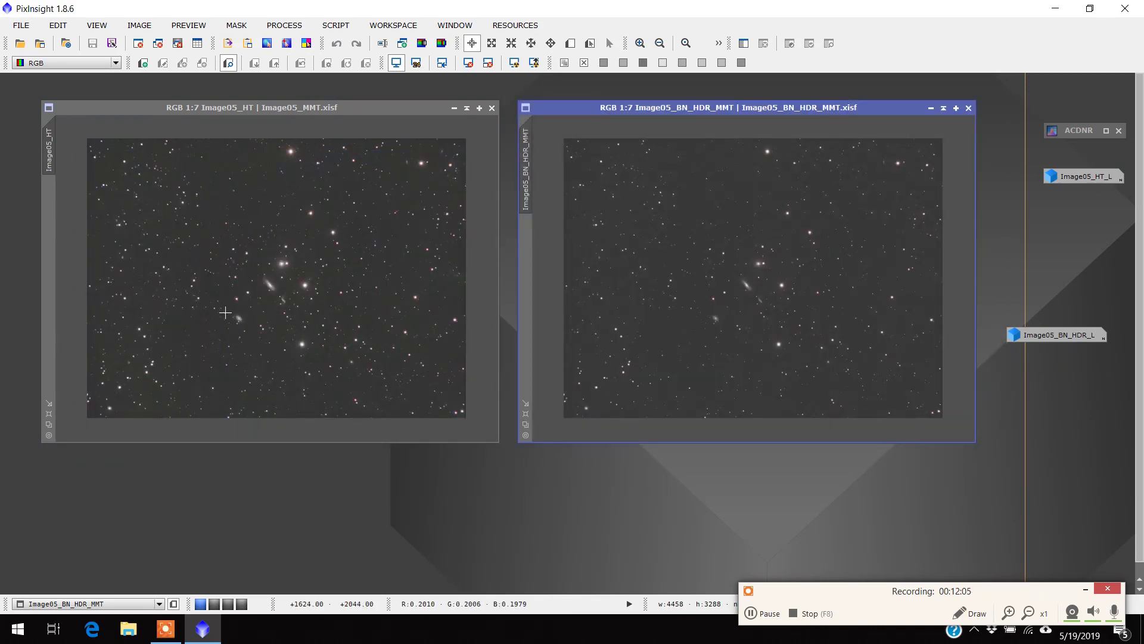
Zoom both image windows to 1:2 and pan each to the central galaxy group
scroll(761, 304, "down", 2)
scroll(761, 304, "up", 7)
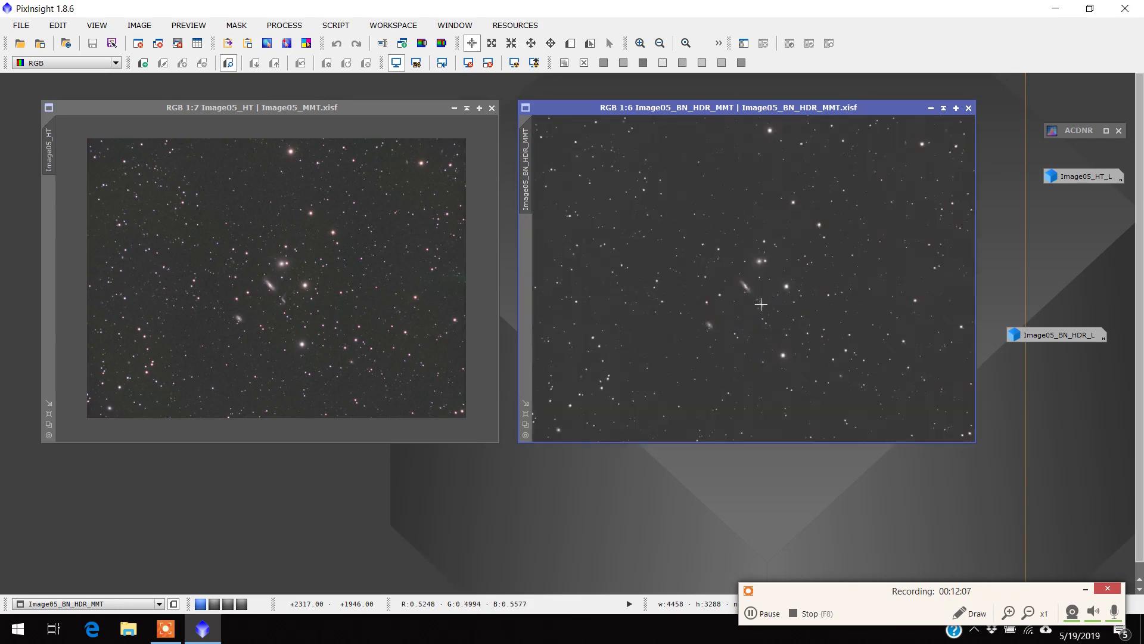
scroll(762, 304, "up", 1)
scroll(761, 303, "down", 1)
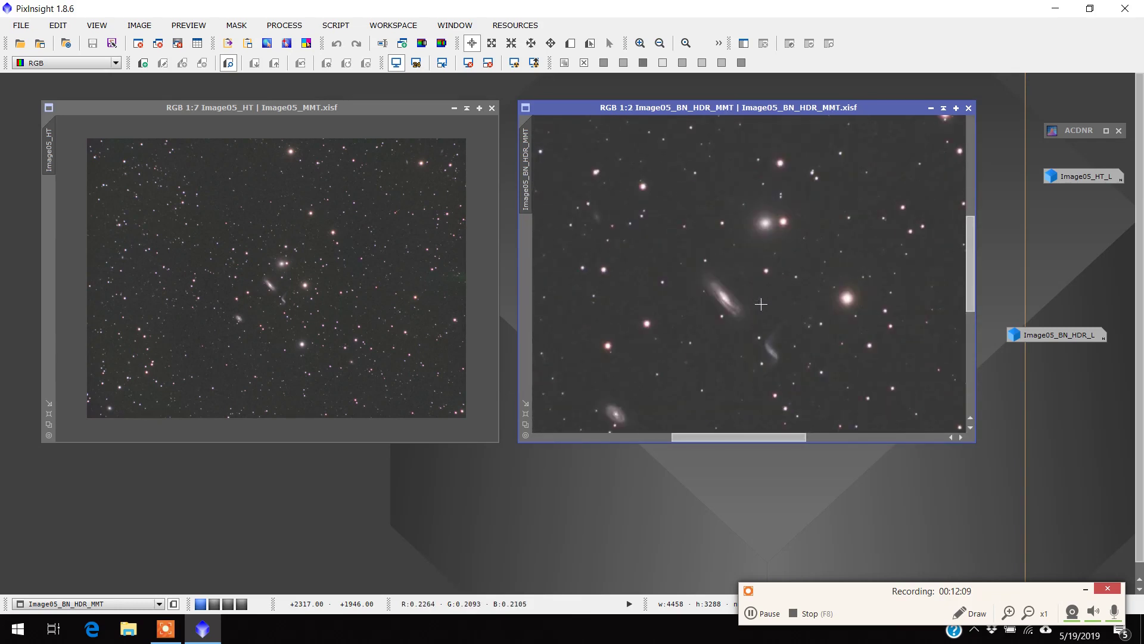
scroll(313, 343, "up", 3)
scroll(313, 344, "up", 1)
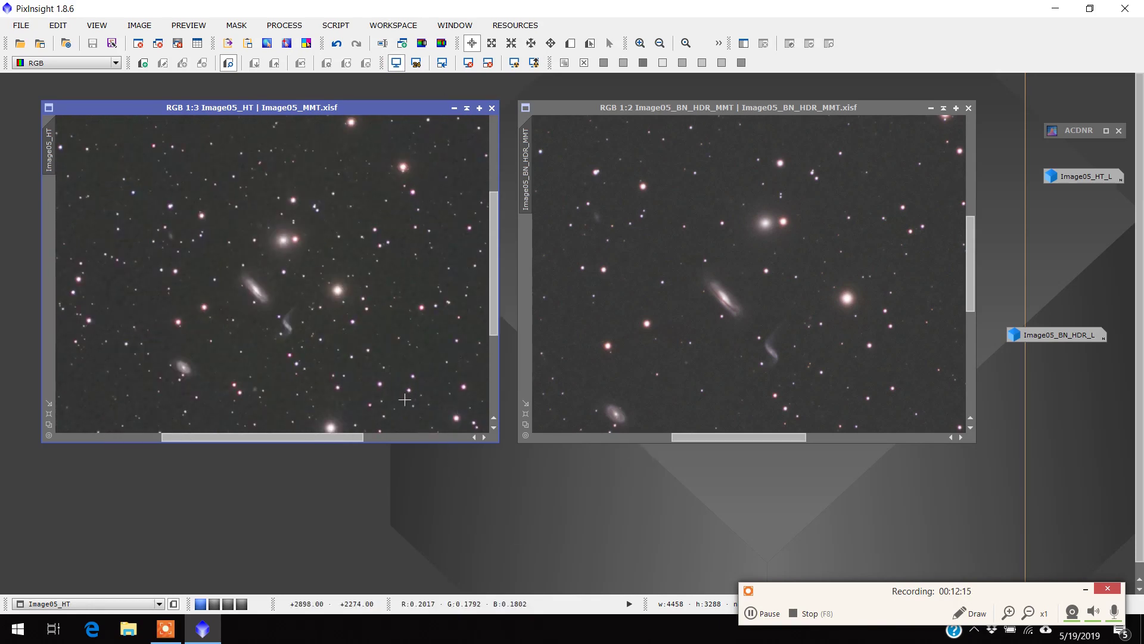
left_click_drag(321, 437, 359, 457)
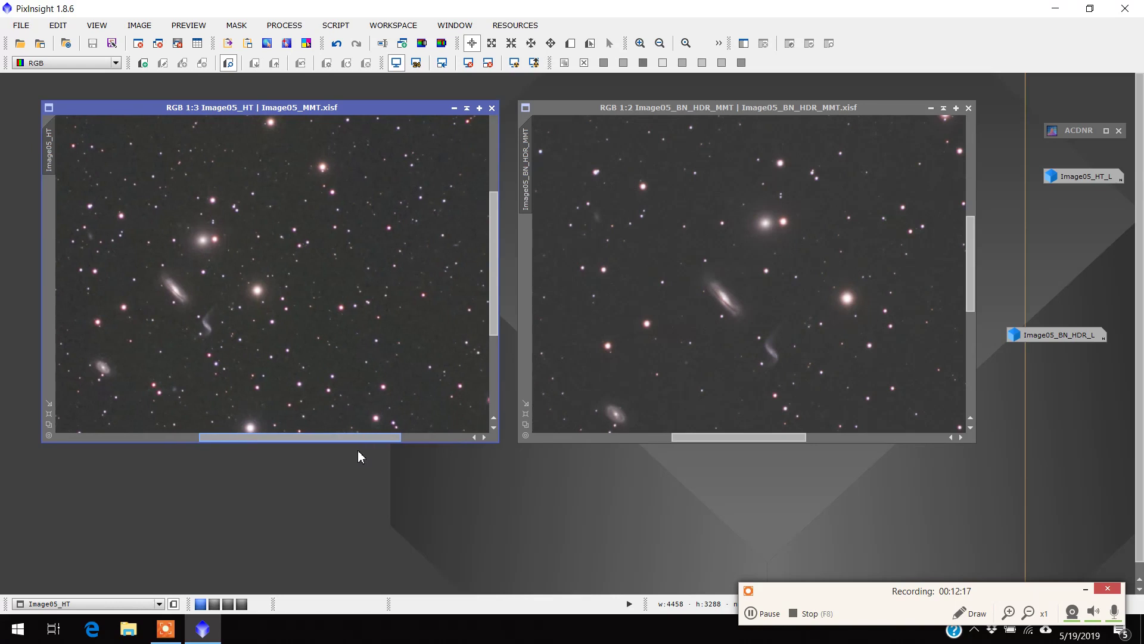
scroll(367, 391, "down", 1)
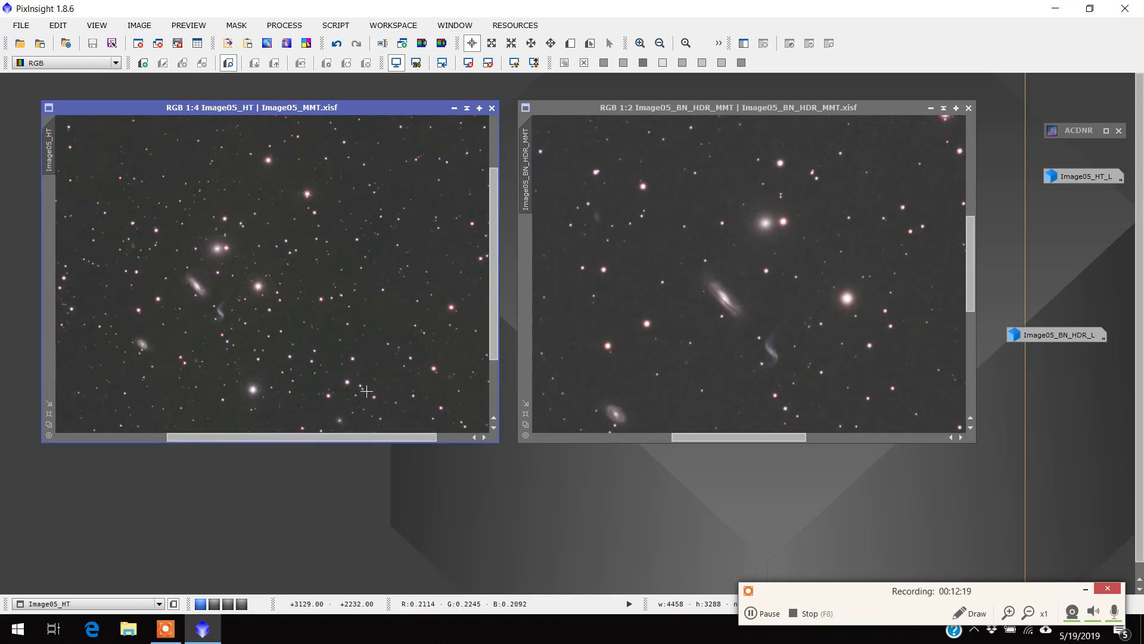
scroll(366, 391, "up", 1)
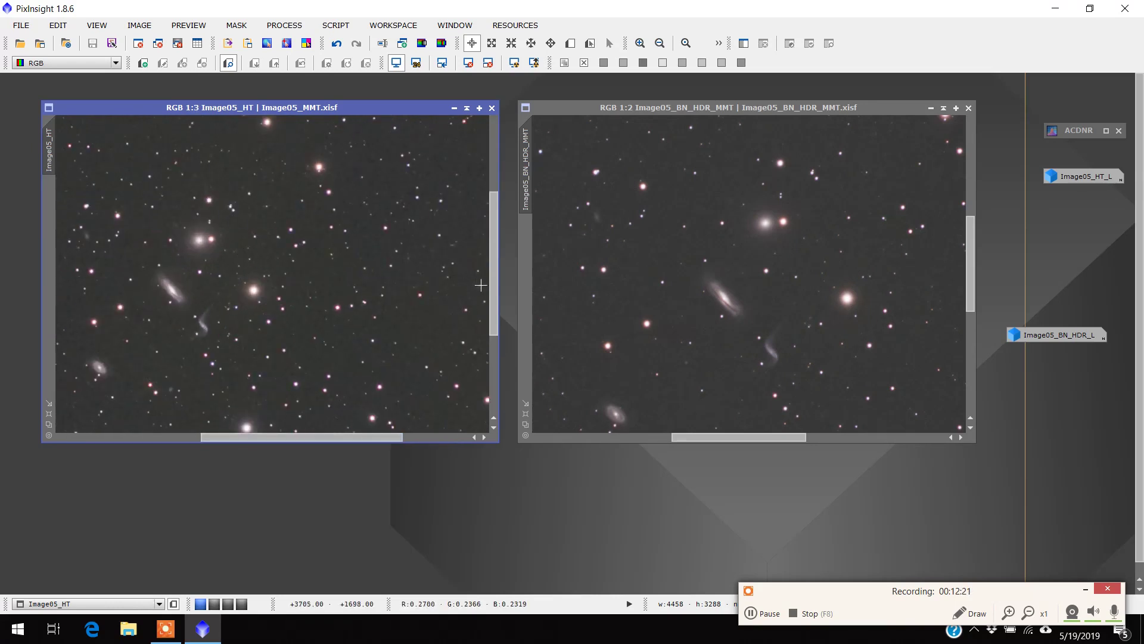
left_click_drag(489, 290, 487, 268)
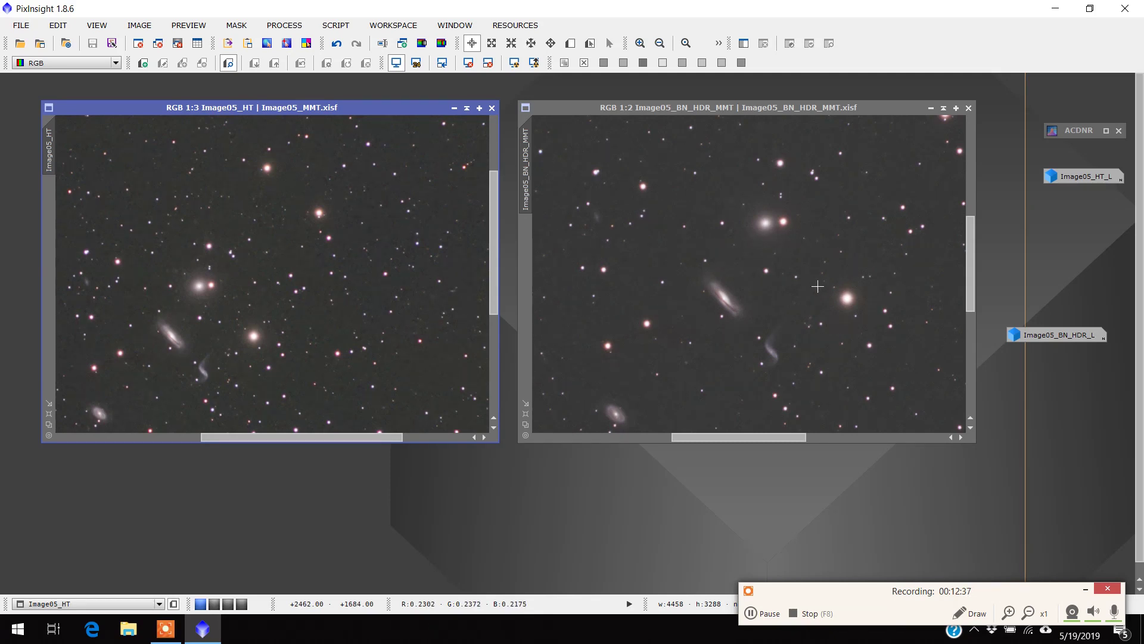
scroll(357, 326, "up", 1)
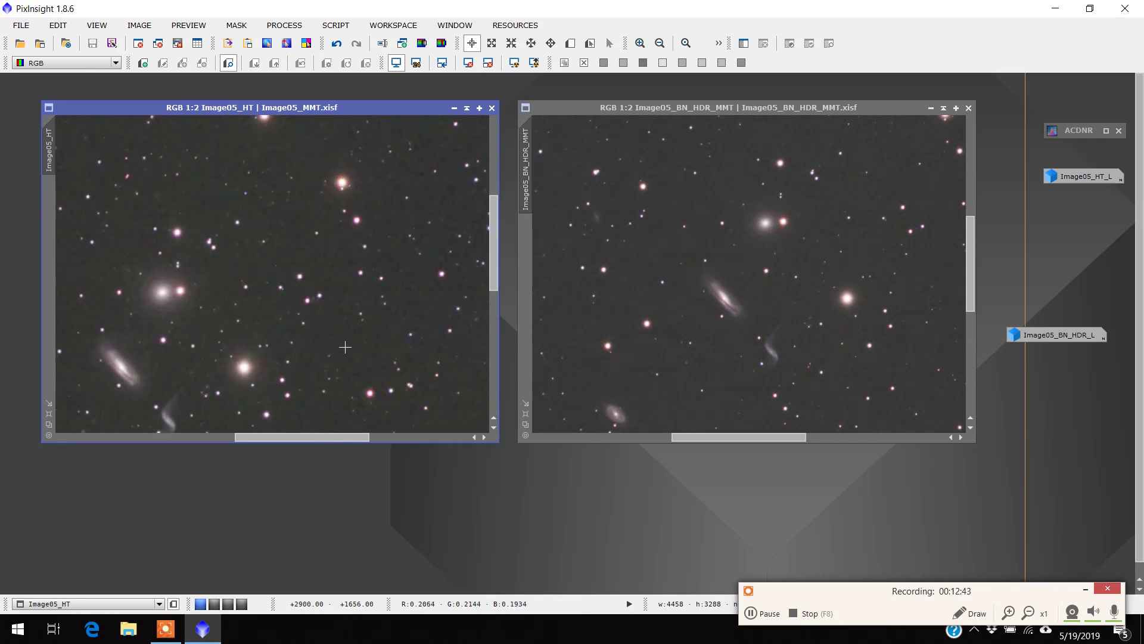
left_click_drag(495, 269, 493, 295)
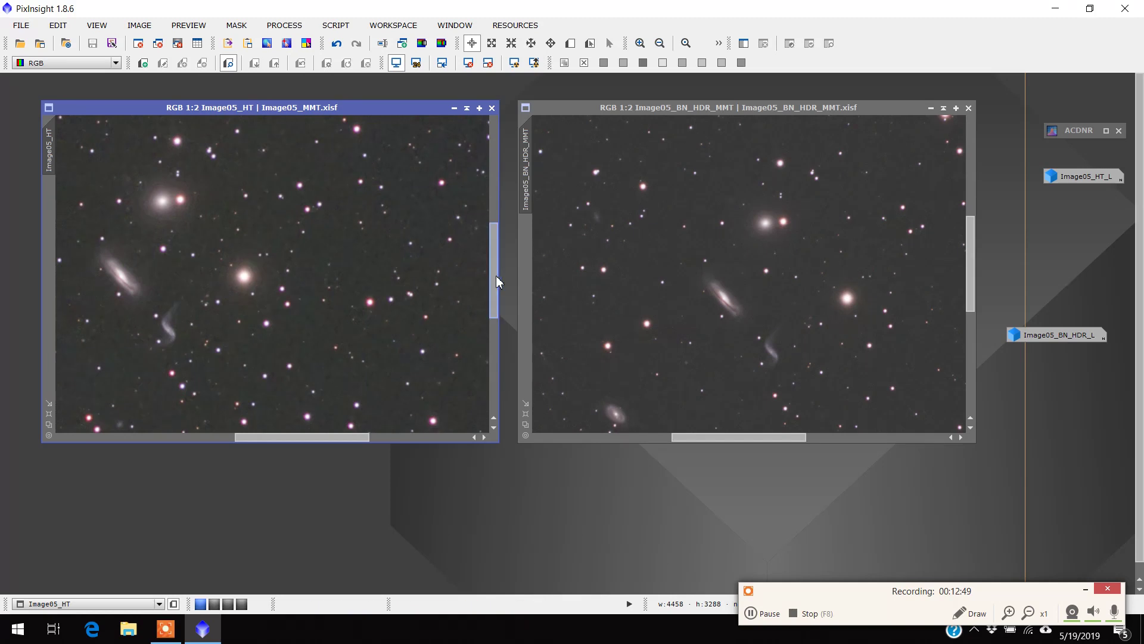
left_click_drag(498, 282, 498, 272)
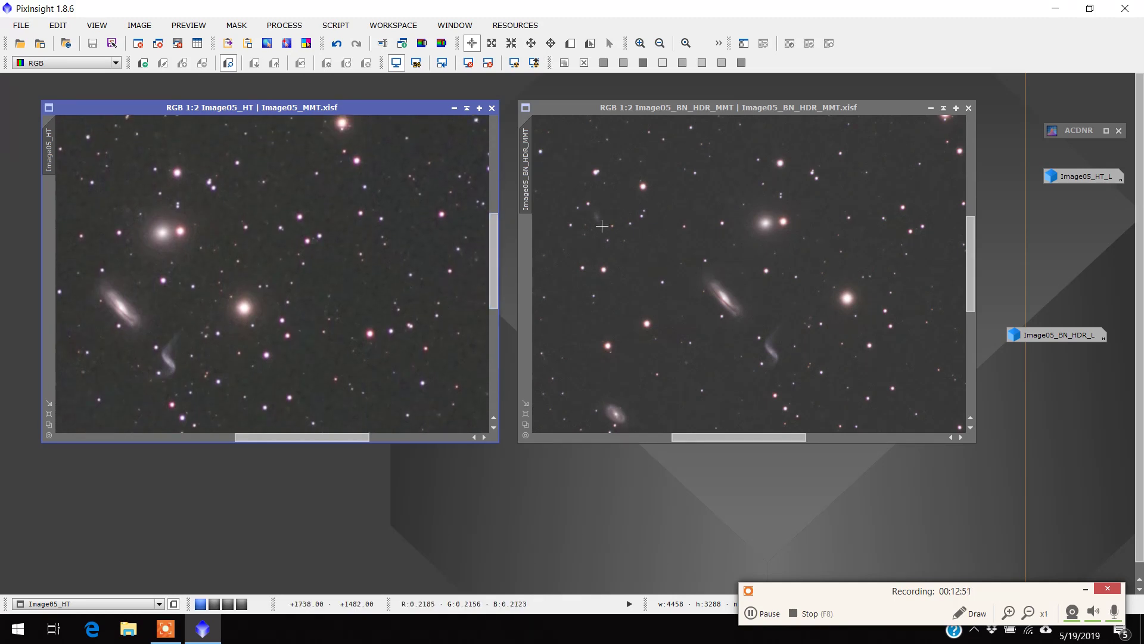